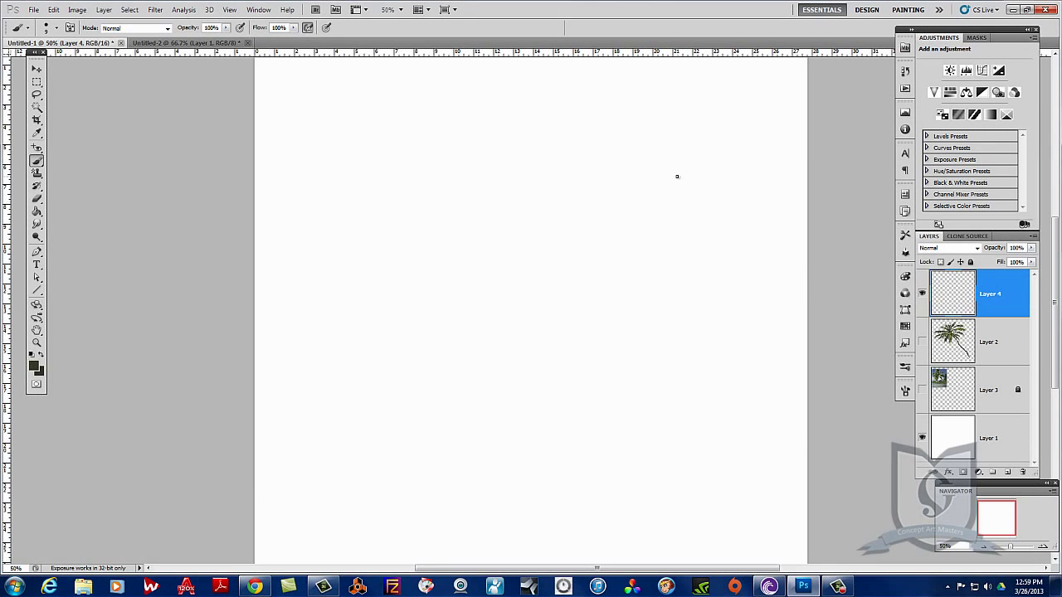
mouse_move(678, 175)
mouse_down()
mouse_move(611, 217)
mouse_move(546, 284)
mouse_move(490, 400)
mouse_up()
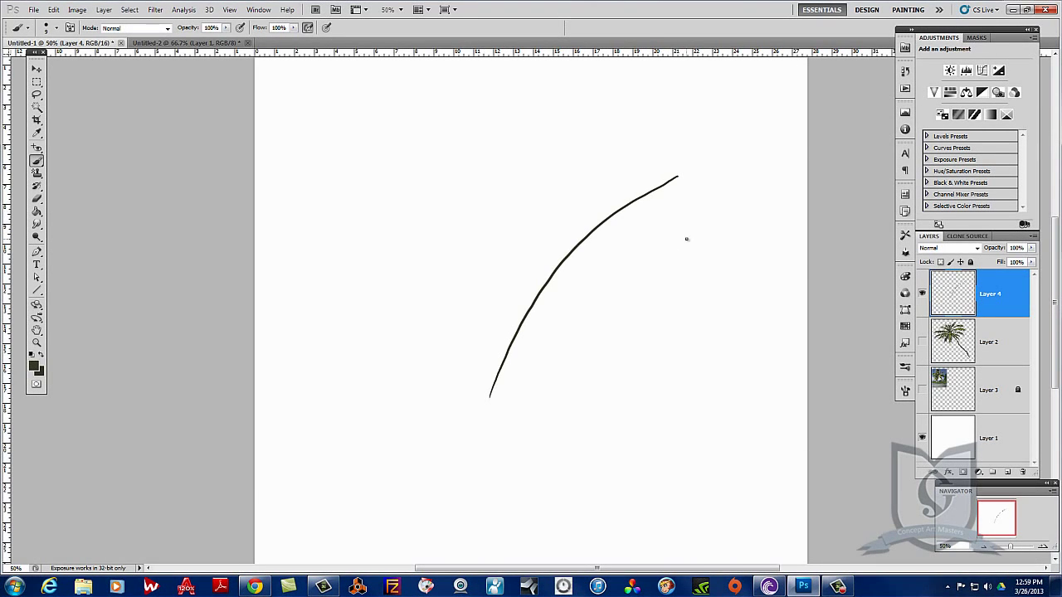
drag(678, 176, 567, 254)
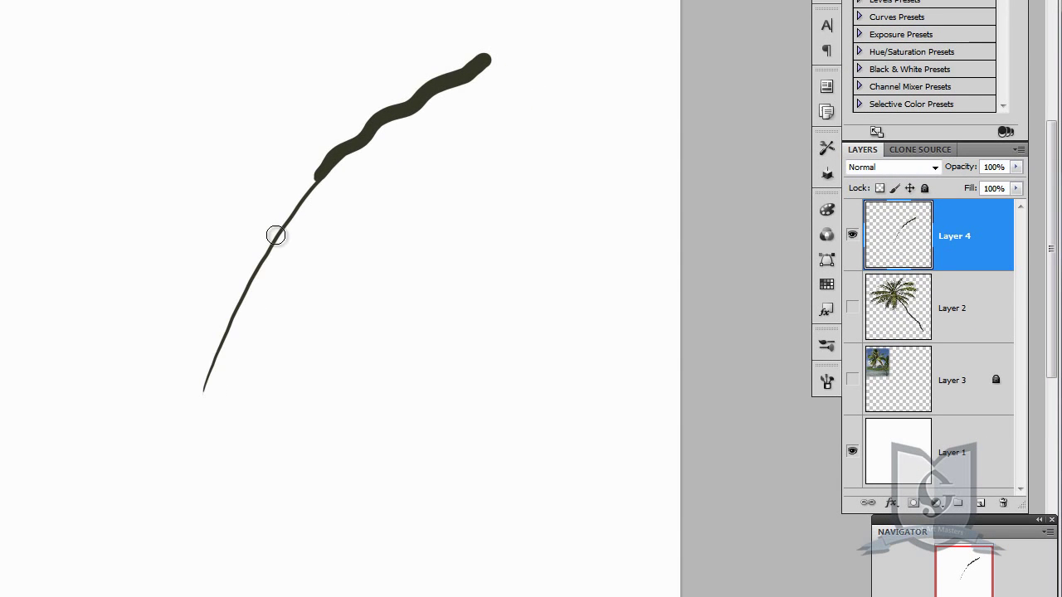
key(ctrl+z)
mouse_move(484, 62)
mouse_down()
mouse_move(331, 155)
mouse_move(250, 260)
mouse_up()
key(ctrl+z)
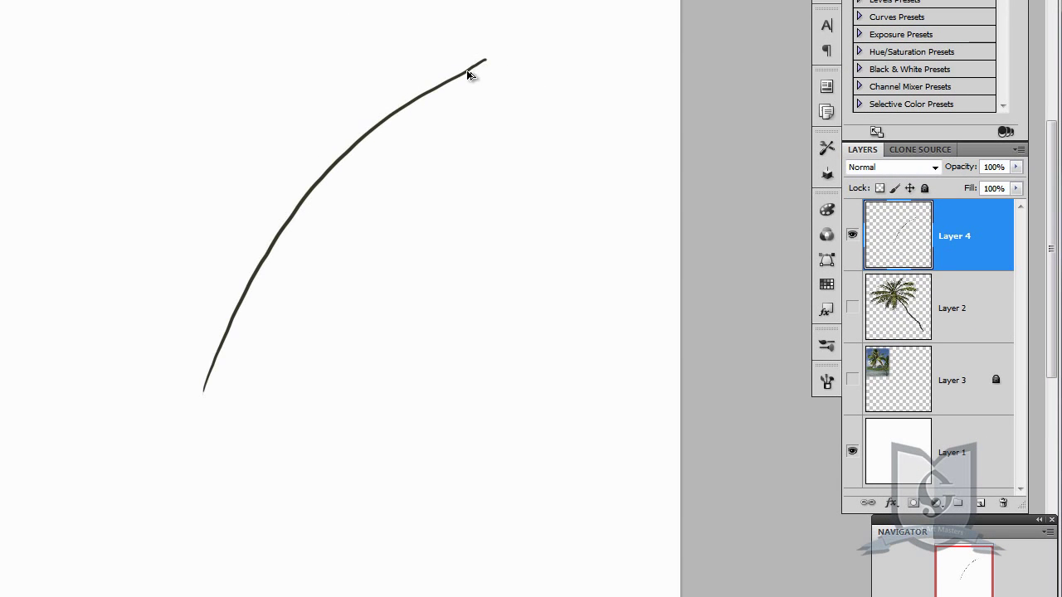
key(ctrl+alt+z)
Step: Paint a palm frond's curved central stem in dark olive on Layer 4, with tapered leaflets hanging from the underside of its upper half
mouse_move(510, 52)
mouse_down()
mouse_move(345, 193)
mouse_move(250, 355)
mouse_up()
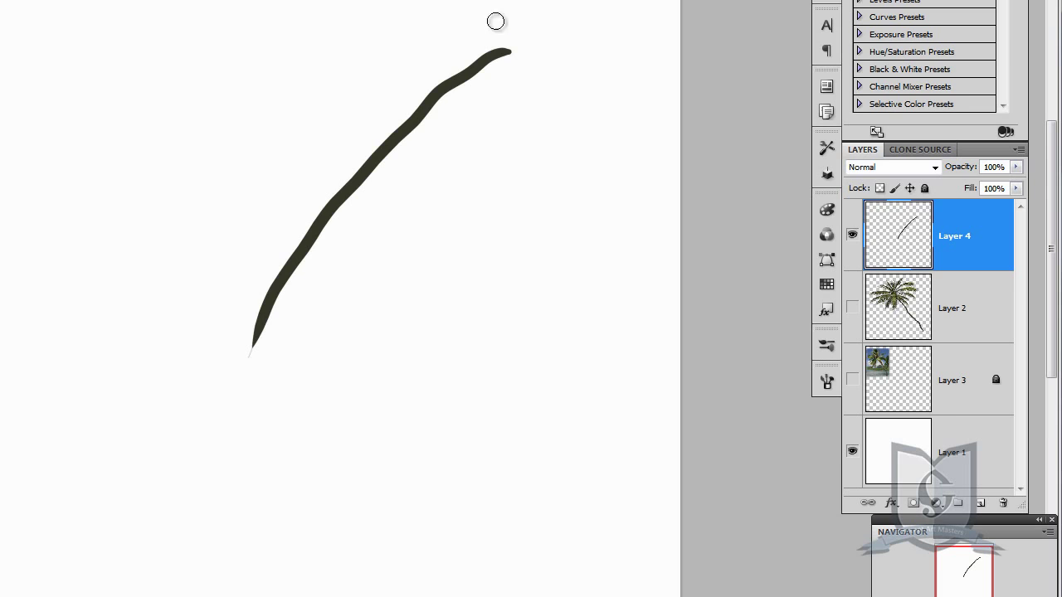
mouse_move(507, 55)
mouse_down()
mouse_move(484, 172)
mouse_move(475, 136)
mouse_up()
drag(495, 63, 479, 155)
mouse_move(475, 78)
mouse_down()
mouse_move(452, 170)
mouse_move(442, 171)
mouse_up()
mouse_move(449, 93)
mouse_down()
mouse_move(423, 224)
mouse_move(432, 204)
mouse_up()
drag(442, 93, 421, 219)
drag(427, 115, 400, 253)
drag(428, 113, 404, 254)
Step: Paint long dark leaflets sweeping outward along the upper side of the frond's stem
drag(453, 80, 321, 135)
mouse_move(473, 68)
mouse_down()
mouse_move(339, 117)
mouse_move(358, 101)
mouse_up()
drag(491, 53, 368, 87)
mouse_move(431, 98)
mouse_down()
mouse_move(354, 161)
mouse_move(299, 173)
mouse_up()
drag(415, 116, 271, 224)
Step: Add dense dark leaflets along the middle of the stem, mainly on its underside, plus two on the upper side
drag(390, 149, 365, 254)
drag(397, 146, 371, 250)
drag(414, 123, 383, 233)
drag(375, 158, 360, 250)
drag(372, 170, 330, 297)
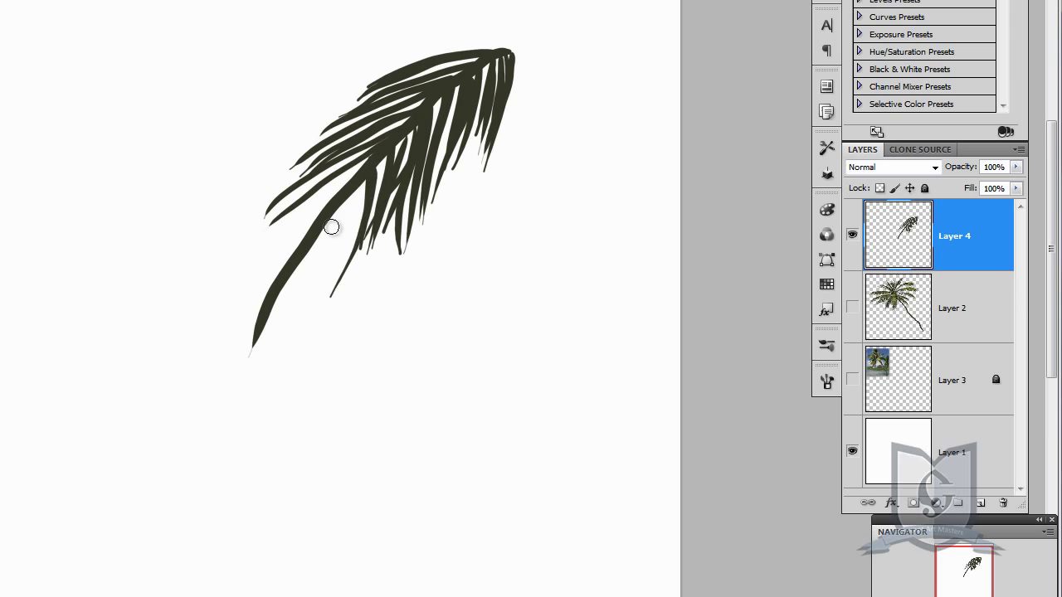
drag(357, 189, 328, 290)
mouse_move(381, 153)
mouse_down()
mouse_move(367, 224)
mouse_move(380, 209)
mouse_up()
mouse_move(383, 148)
mouse_down()
mouse_move(293, 220)
mouse_move(264, 242)
mouse_up()
drag(358, 162, 251, 248)
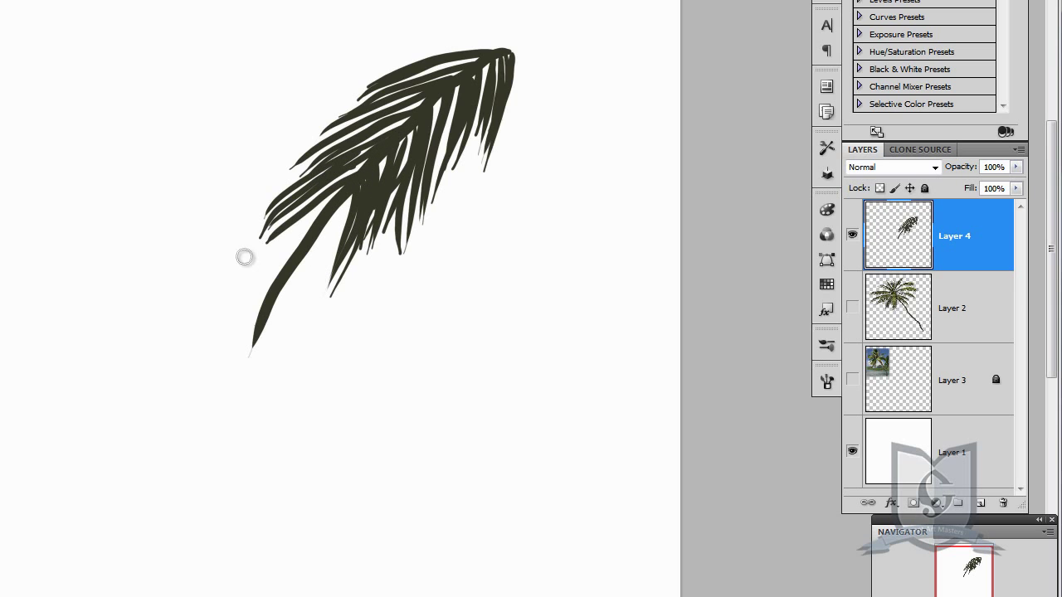
Step: Extend the dark leaflets down both sides of the stem's lower section
drag(328, 199, 238, 298)
drag(315, 219, 230, 295)
drag(350, 193, 314, 300)
drag(351, 192, 322, 295)
drag(322, 229, 286, 322)
mouse_move(310, 239)
mouse_down()
mouse_move(265, 350)
mouse_move(230, 313)
mouse_move(239, 304)
mouse_up()
drag(285, 260, 242, 327)
drag(264, 288, 224, 332)
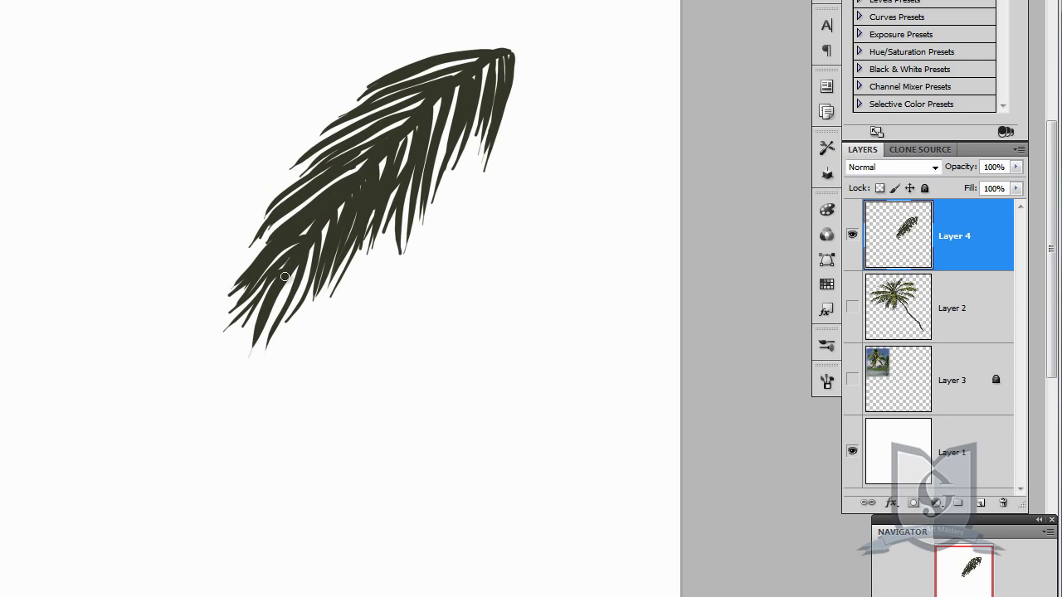
Step: Finish the frond's lower tip with short dark leaflets and fill gaps on the underside near the upper end
drag(287, 279, 249, 367)
mouse_move(261, 304)
mouse_down()
mouse_move(218, 342)
mouse_move(227, 346)
mouse_up()
mouse_move(255, 318)
mouse_down()
mouse_move(231, 358)
mouse_move(269, 337)
mouse_up()
drag(282, 292, 278, 332)
drag(304, 275, 287, 329)
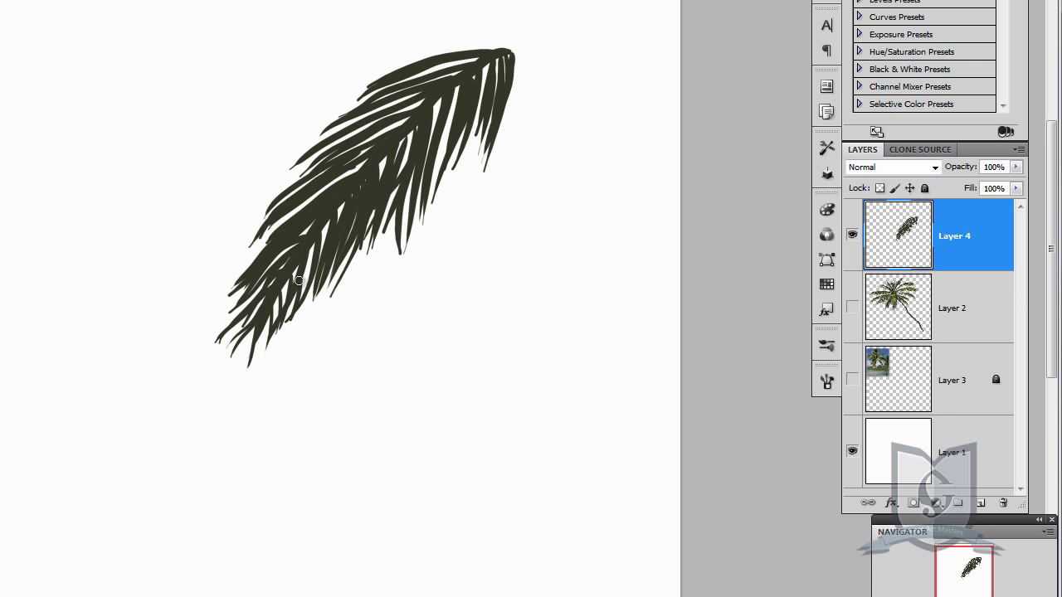
drag(312, 257, 305, 311)
drag(436, 118, 432, 137)
drag(454, 95, 438, 171)
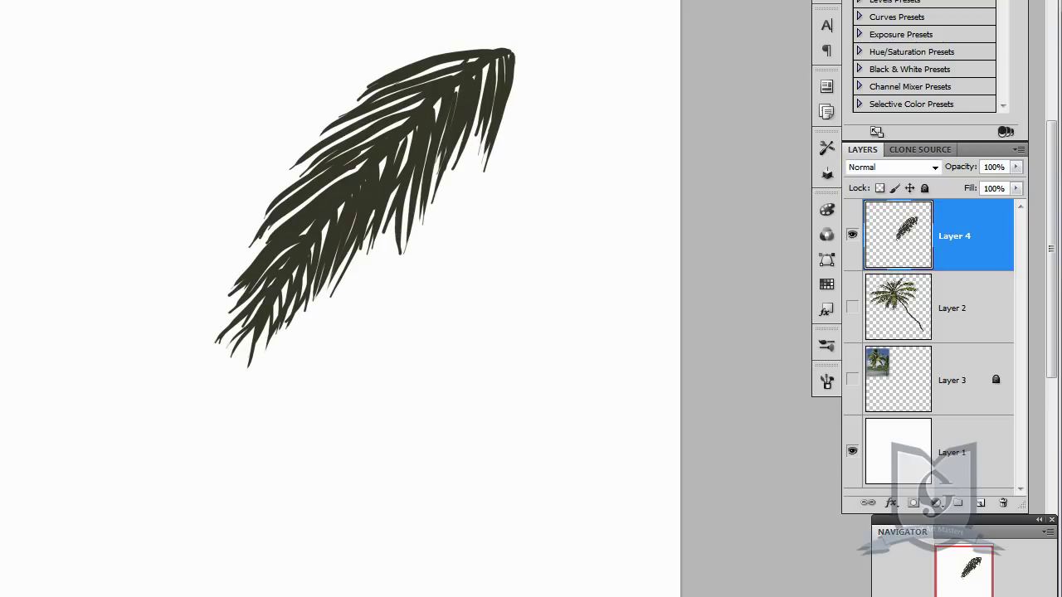
Step: Set the foreground colour to the olive green 5e6642
key(n)
drag(702, 315, 709, 299)
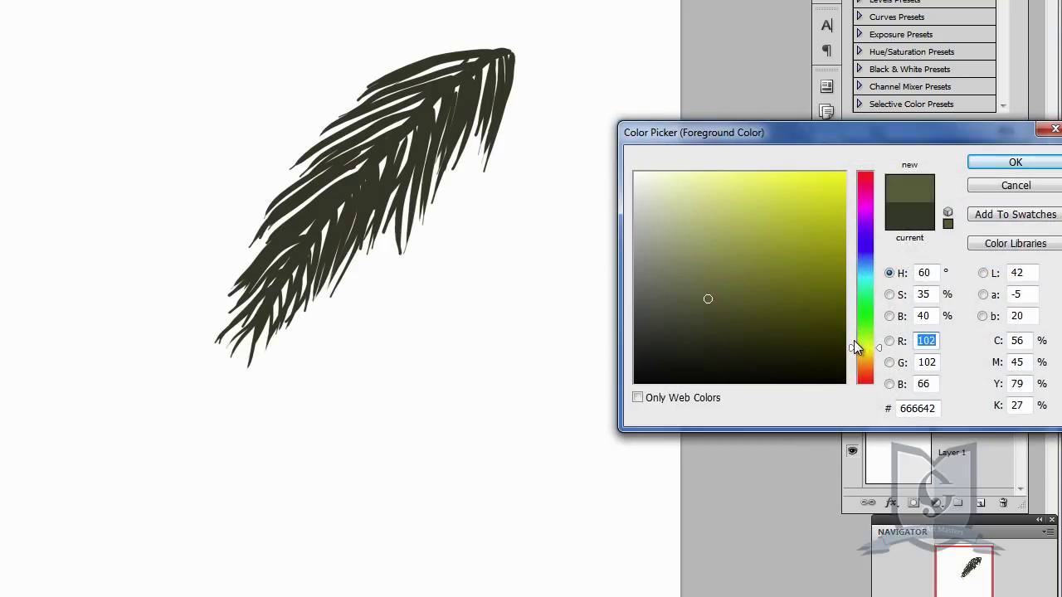
click(854, 340)
click(999, 165)
Step: Paint olive green strokes along the frond's central stem and over the leaflets on its underside
drag(465, 80, 459, 130)
mouse_move(461, 81)
mouse_down()
mouse_move(455, 138)
mouse_move(473, 123)
mouse_up()
mouse_move(505, 55)
mouse_down()
mouse_move(439, 101)
mouse_move(314, 230)
mouse_up()
mouse_move(477, 77)
mouse_down()
mouse_move(474, 129)
mouse_move(485, 124)
mouse_up()
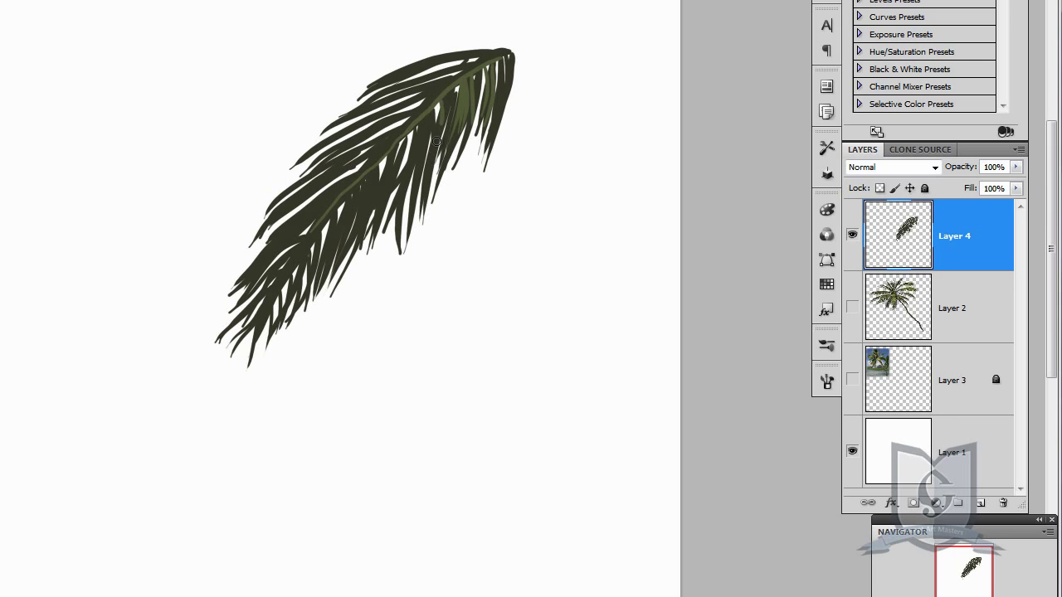
drag(448, 91, 437, 154)
drag(430, 108, 405, 212)
drag(411, 126, 396, 218)
drag(395, 145, 379, 227)
mouse_move(373, 166)
mouse_down()
mouse_move(367, 233)
mouse_move(345, 219)
mouse_up()
Step: Paint olive green strokes over the leaflets on the upper side of the stem
drag(377, 156, 294, 198)
drag(405, 134, 337, 154)
drag(428, 106, 363, 134)
drag(446, 88, 374, 109)
drag(475, 63, 398, 86)
mouse_move(354, 189)
mouse_down()
mouse_move(325, 269)
mouse_move(281, 234)
mouse_up()
drag(345, 189, 254, 272)
drag(326, 209, 252, 287)
Step: Carry the olive green strokes over the leaflets at the frond's lower end and touch up its upper end
mouse_move(317, 221)
mouse_down()
mouse_move(255, 296)
mouse_move(241, 335)
mouse_up()
drag(319, 225, 303, 302)
drag(303, 243, 287, 310)
drag(297, 255, 271, 319)
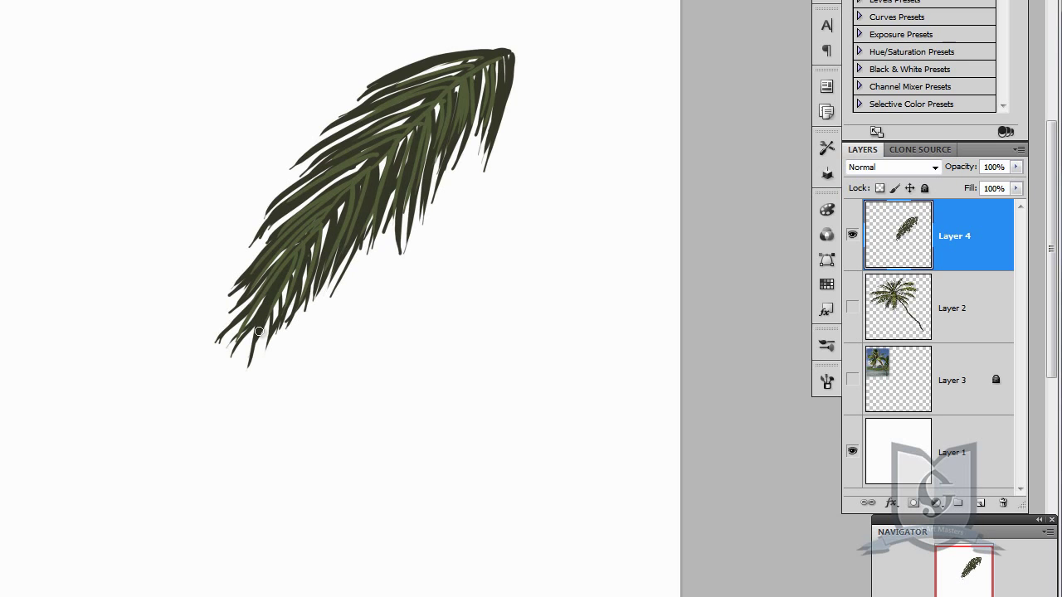
drag(277, 277, 260, 335)
drag(496, 87, 487, 136)
mouse_move(511, 71)
mouse_down()
mouse_move(509, 99)
mouse_move(360, 99)
mouse_up()
Step: Set the foreground colour to the brighter green 7da959
click(2, 382)
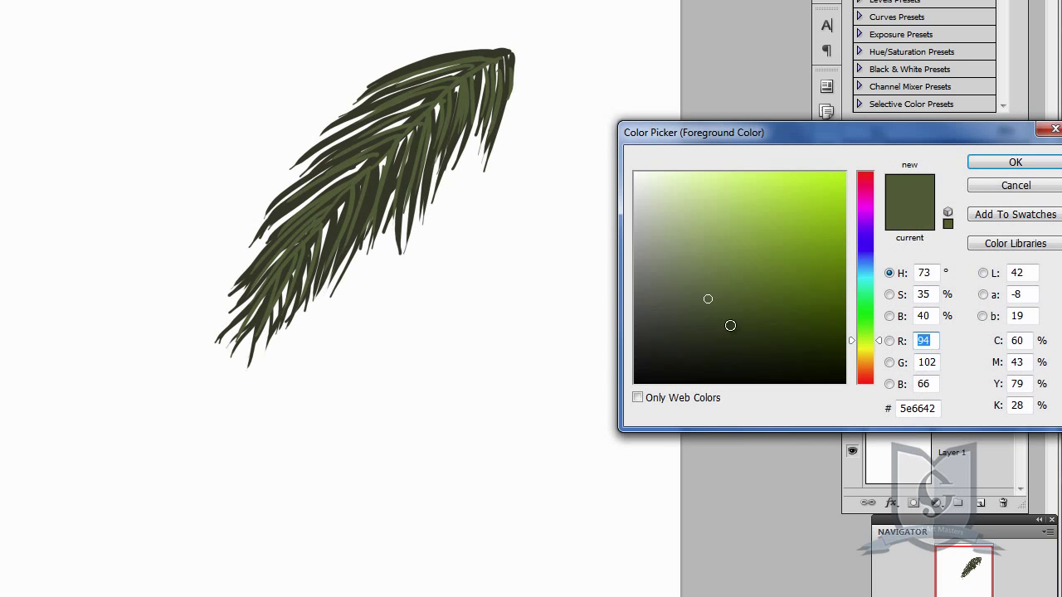
drag(711, 300, 732, 242)
drag(865, 339, 865, 328)
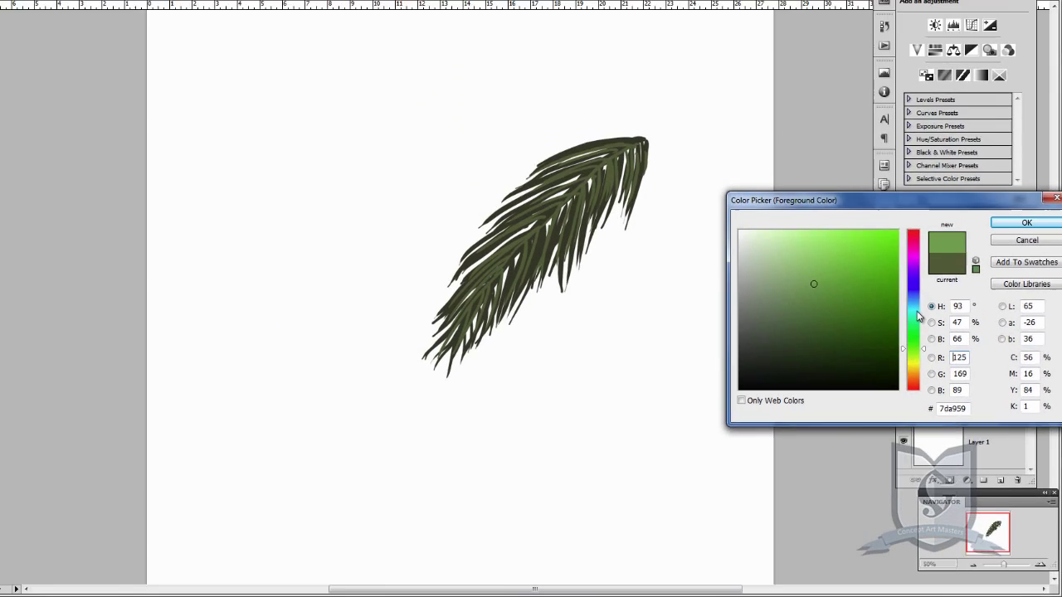
key(Return)
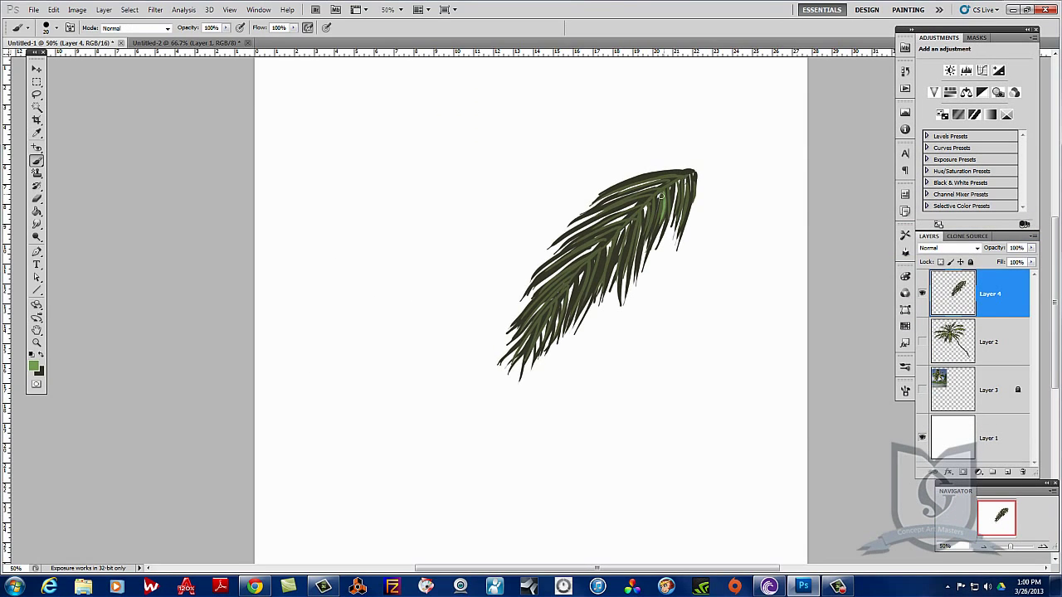
Step: Paint brighter green highlights on the leaflets from the frond's upper part down to its middle
mouse_move(647, 203)
mouse_down()
mouse_move(677, 174)
mouse_move(608, 232)
mouse_up()
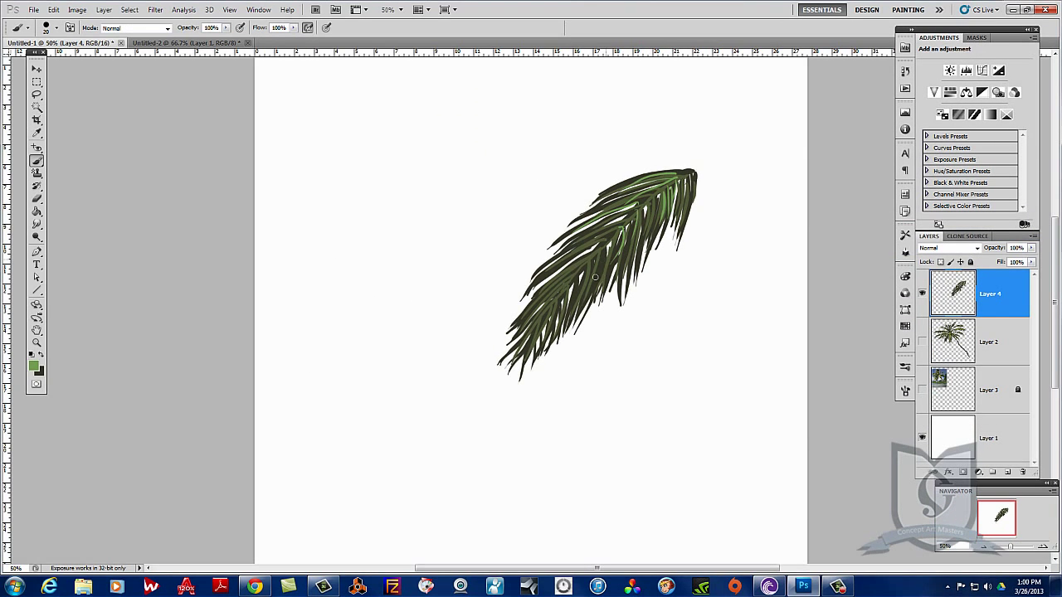
drag(595, 277, 608, 244)
drag(556, 301, 595, 262)
drag(584, 291, 595, 261)
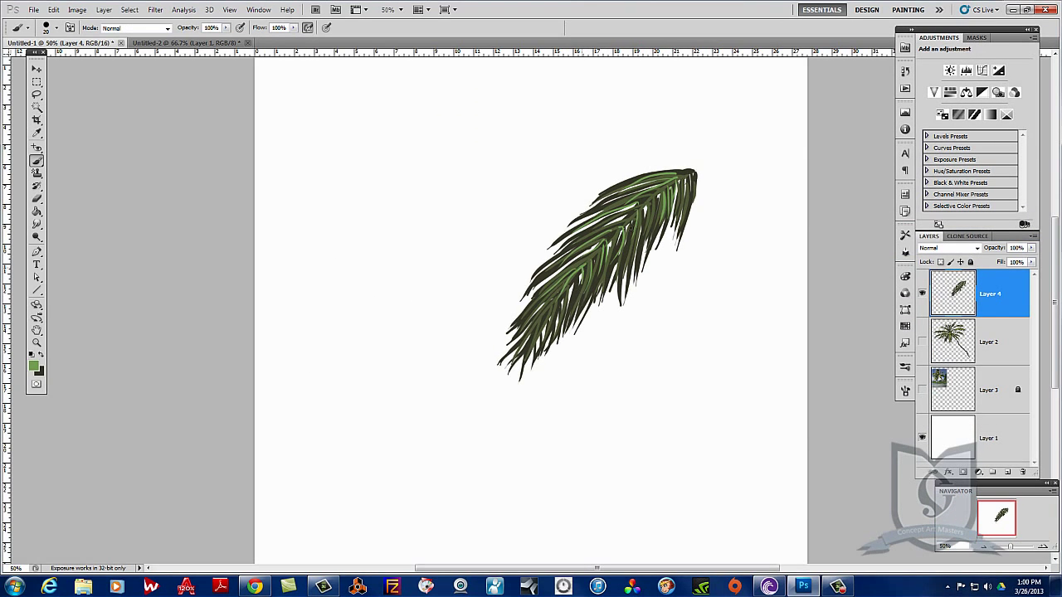
Step: Set the foreground colour to the pale yellow-green bcce85
click(35, 366)
drag(926, 358, 925, 363)
click(827, 279)
click(1019, 244)
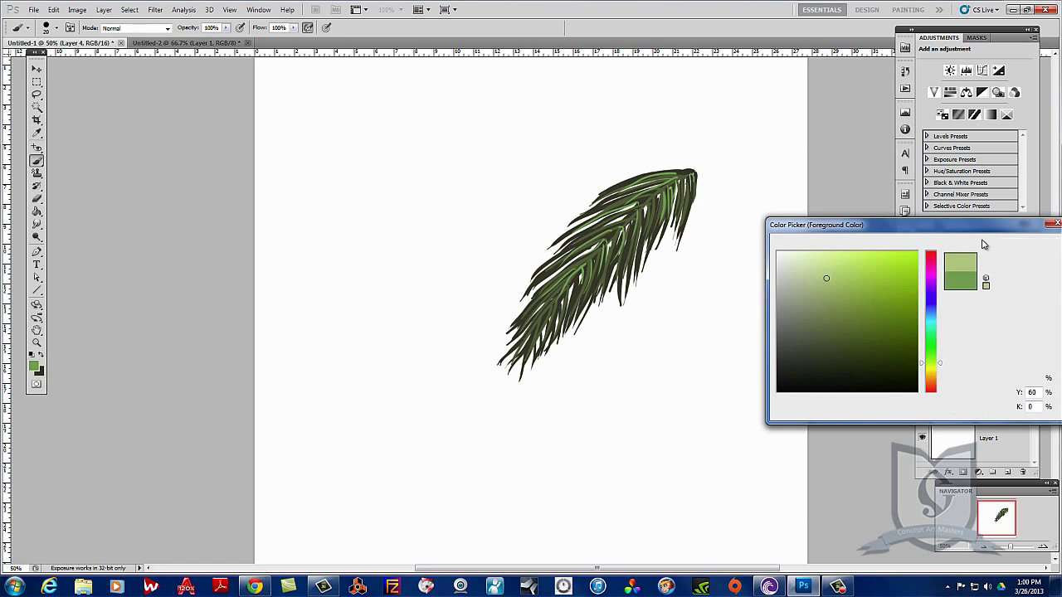
Step: Paint pale yellow-green highlights on the leaflets on both sides of the frond's upper half
mouse_move(671, 186)
mouse_down()
mouse_move(659, 220)
mouse_move(682, 210)
mouse_up()
drag(689, 178, 686, 200)
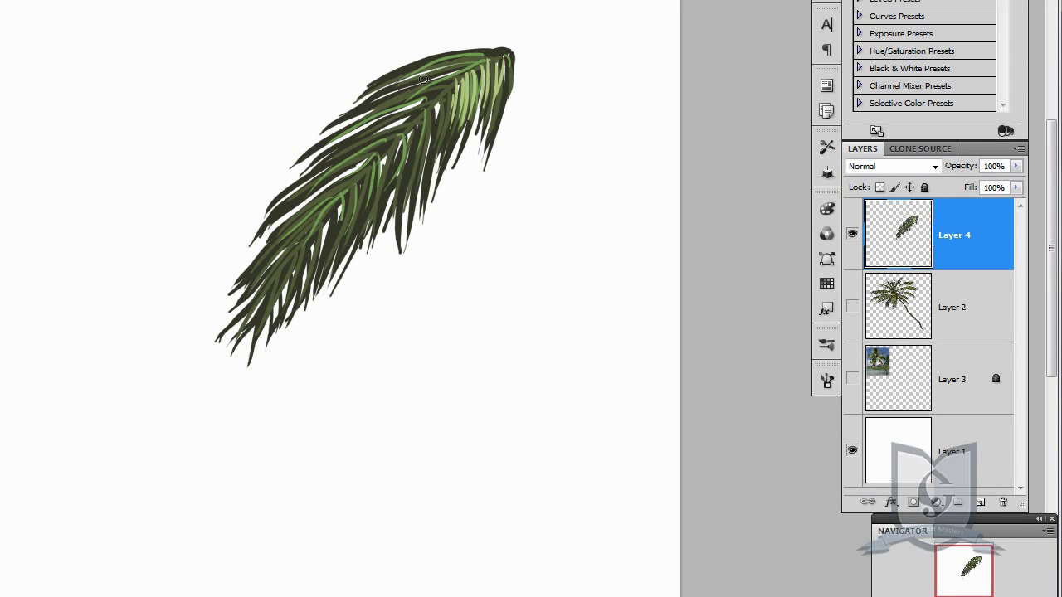
drag(411, 82, 484, 63)
drag(383, 82, 482, 55)
drag(369, 117, 449, 82)
drag(335, 158, 423, 108)
drag(399, 164, 426, 115)
drag(428, 156, 429, 116)
drag(433, 121, 455, 85)
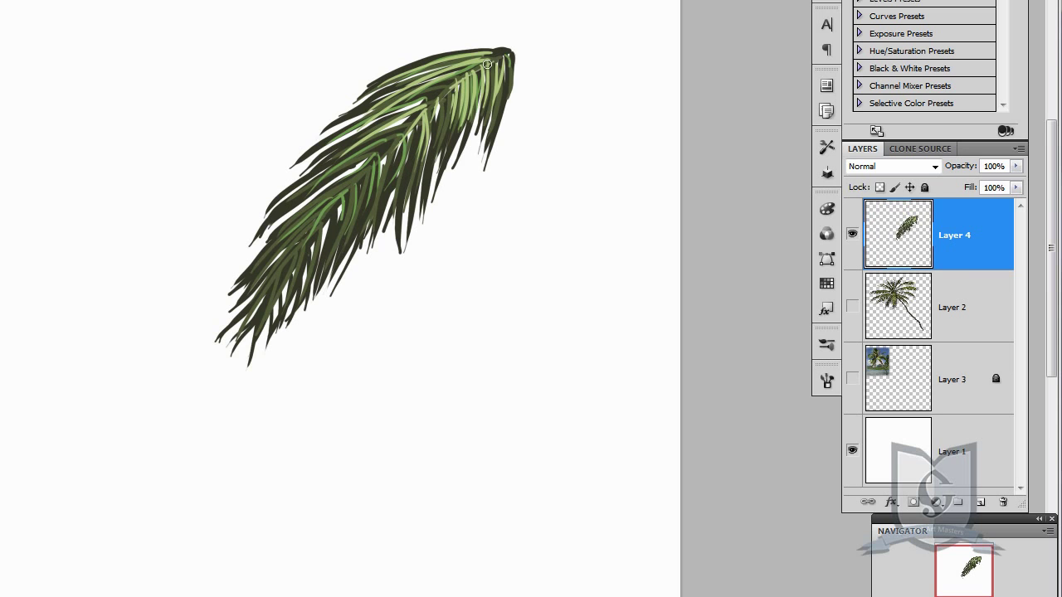
Step: Paint a pale highlight down the central stem and on leaflets in the frond's middle and lower part
drag(499, 57, 318, 220)
drag(416, 112, 360, 156)
mouse_move(325, 197)
mouse_down()
mouse_move(349, 187)
mouse_move(334, 243)
mouse_up()
mouse_move(358, 185)
mouse_down()
mouse_move(355, 222)
mouse_move(338, 241)
mouse_up()
drag(322, 217, 291, 274)
Step: Change the foreground colour to a dark, more saturated green for shading
key(n)
click(721, 334)
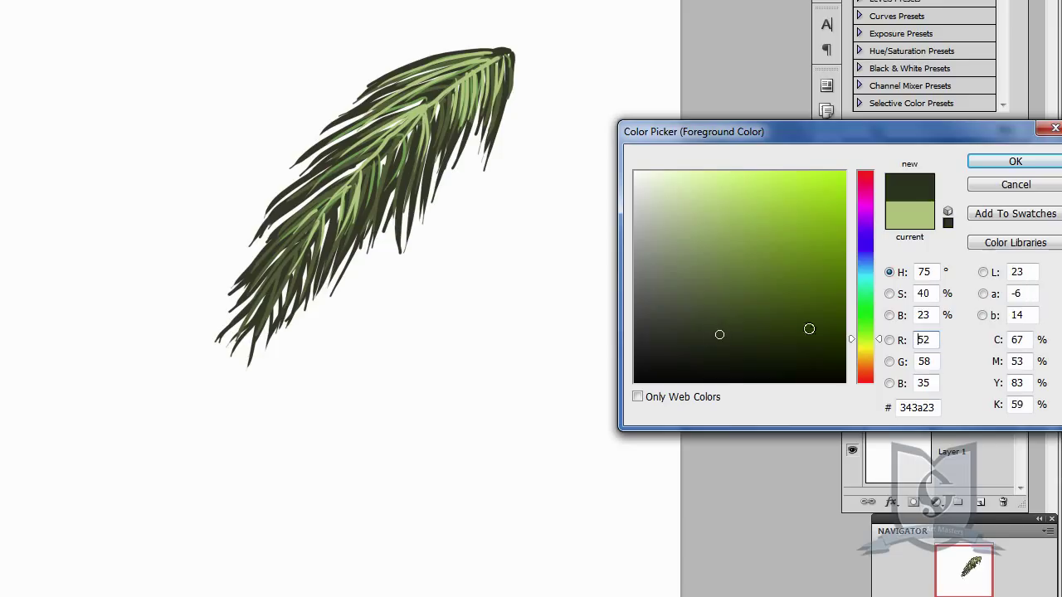
drag(852, 339, 853, 321)
click(764, 329)
click(992, 163)
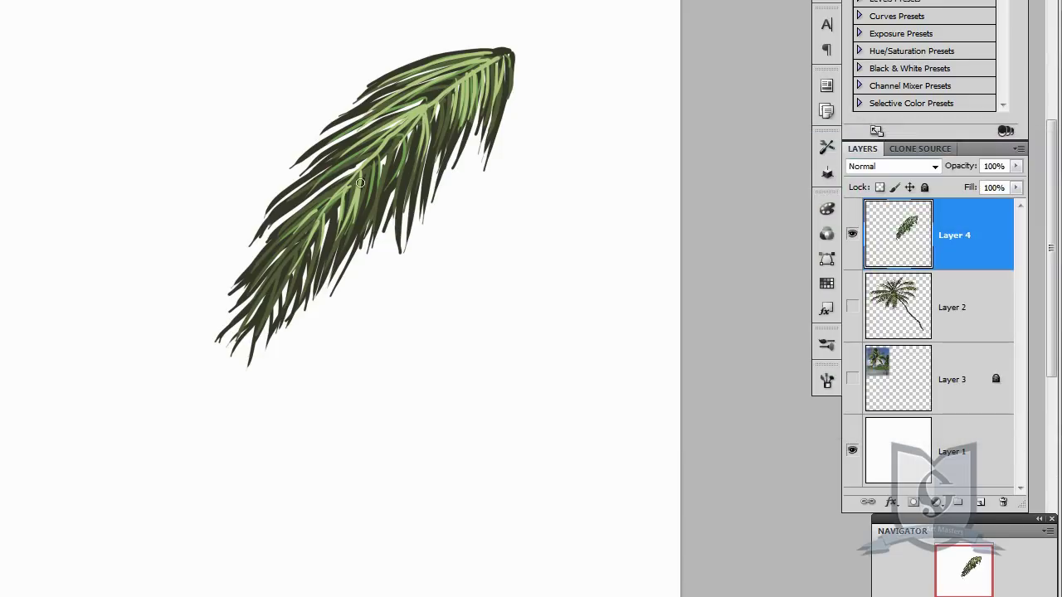
Step: Paint dark green shadows between the leaflets in the frond's middle and lower sections
drag(381, 162, 376, 196)
mouse_move(388, 153)
mouse_down()
mouse_move(383, 190)
mouse_move(431, 114)
mouse_move(448, 143)
mouse_up()
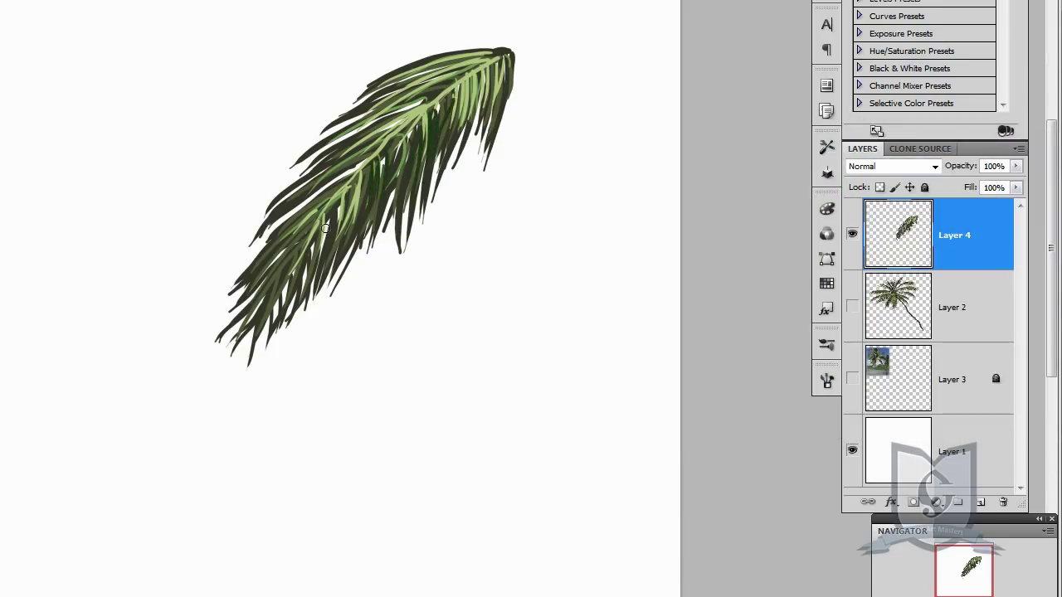
mouse_move(324, 226)
mouse_down()
mouse_move(307, 268)
mouse_move(317, 204)
mouse_move(270, 236)
mouse_up()
drag(339, 156, 300, 183)
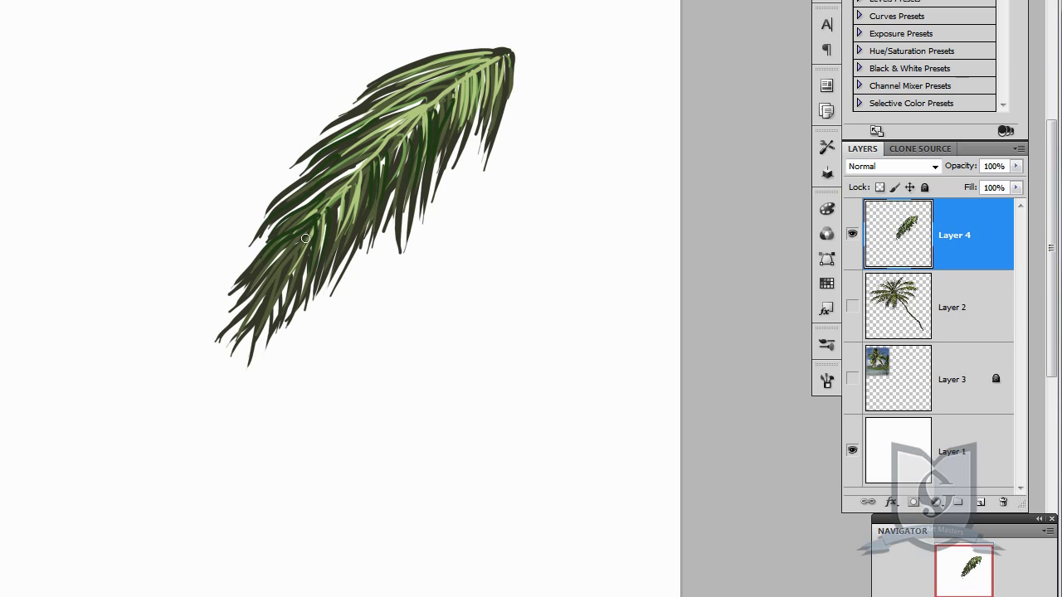
drag(308, 237, 263, 298)
mouse_move(302, 240)
mouse_down()
mouse_move(270, 322)
mouse_move(315, 269)
mouse_up()
Step: Add dark green shadow strokes between the leaflets of the frond's upper half
drag(396, 139, 394, 162)
drag(449, 114, 437, 155)
mouse_move(476, 77)
mouse_down()
mouse_move(461, 138)
mouse_move(468, 121)
mouse_up()
mouse_move(487, 69)
mouse_down()
mouse_move(477, 114)
mouse_move(374, 92)
mouse_up()
drag(483, 61, 397, 90)
drag(475, 128, 495, 67)
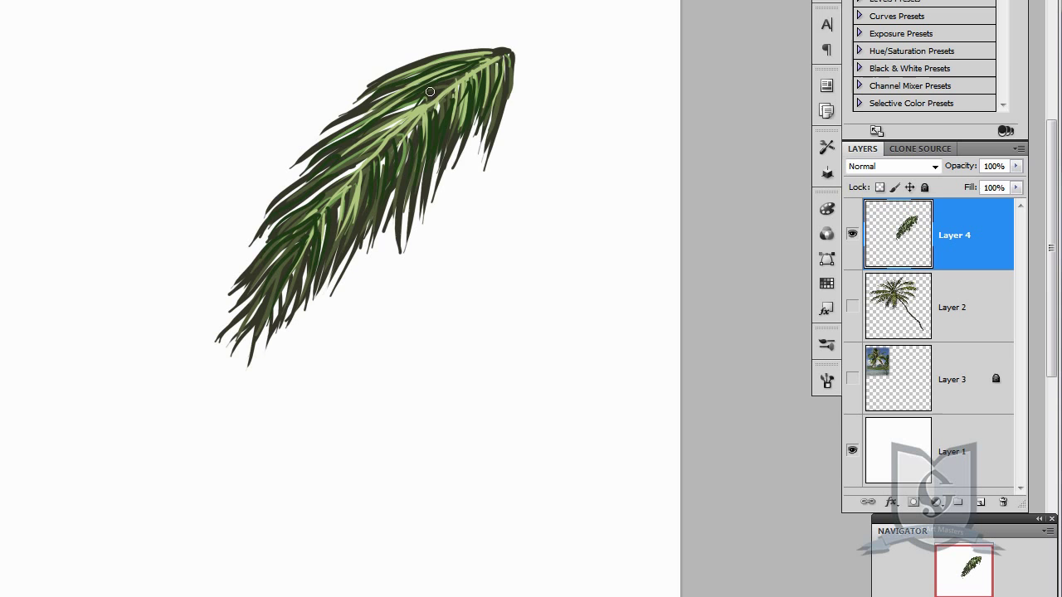
Step: Sample the light green from the frond, and change the foreground colour to a darker, muted olive
alt+click(439, 105)
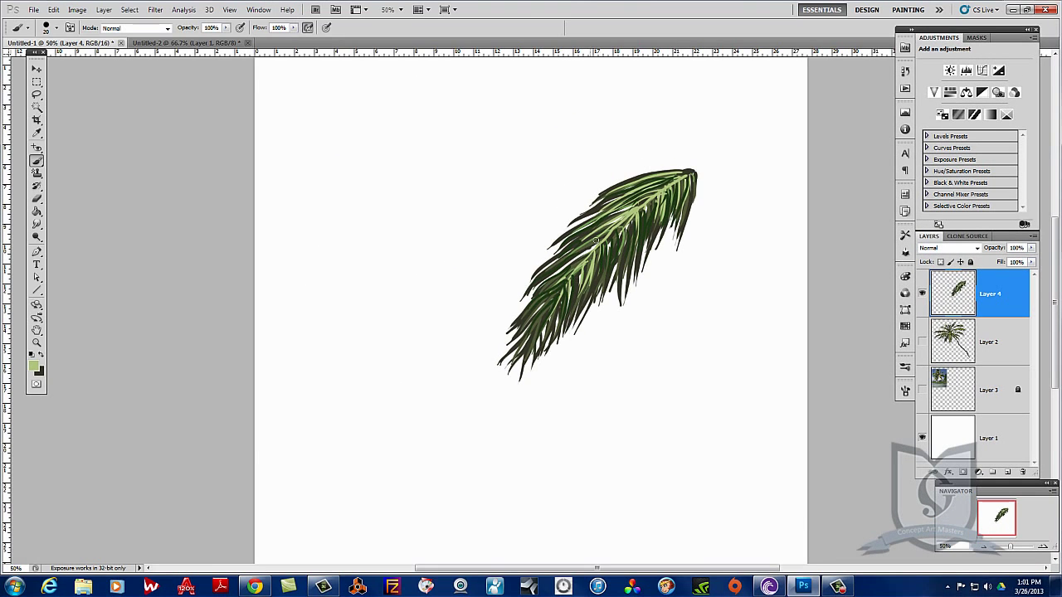
click(36, 368)
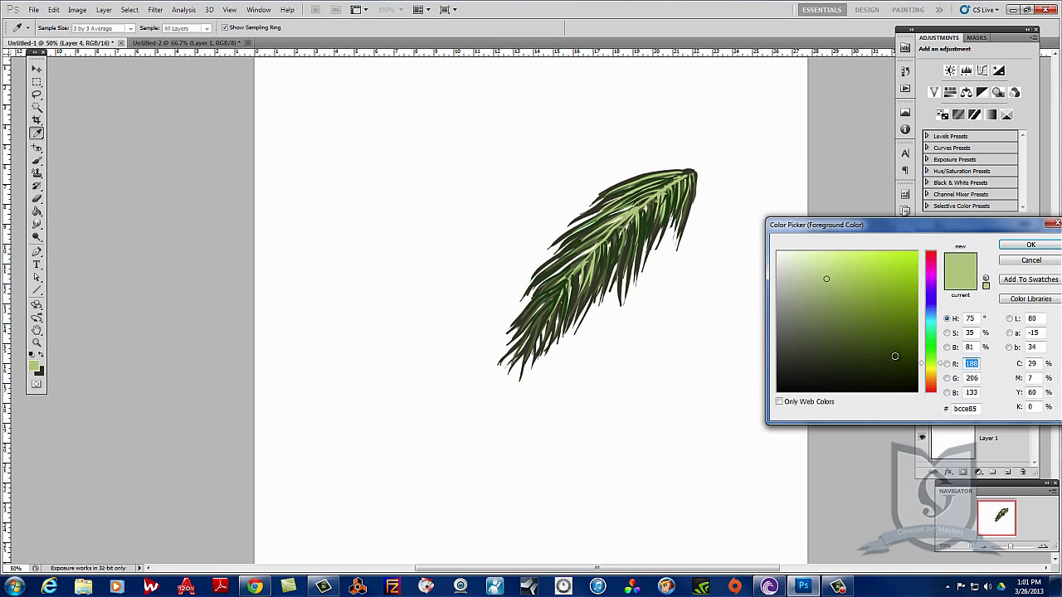
click(806, 339)
click(823, 334)
drag(925, 363, 922, 368)
click(1029, 245)
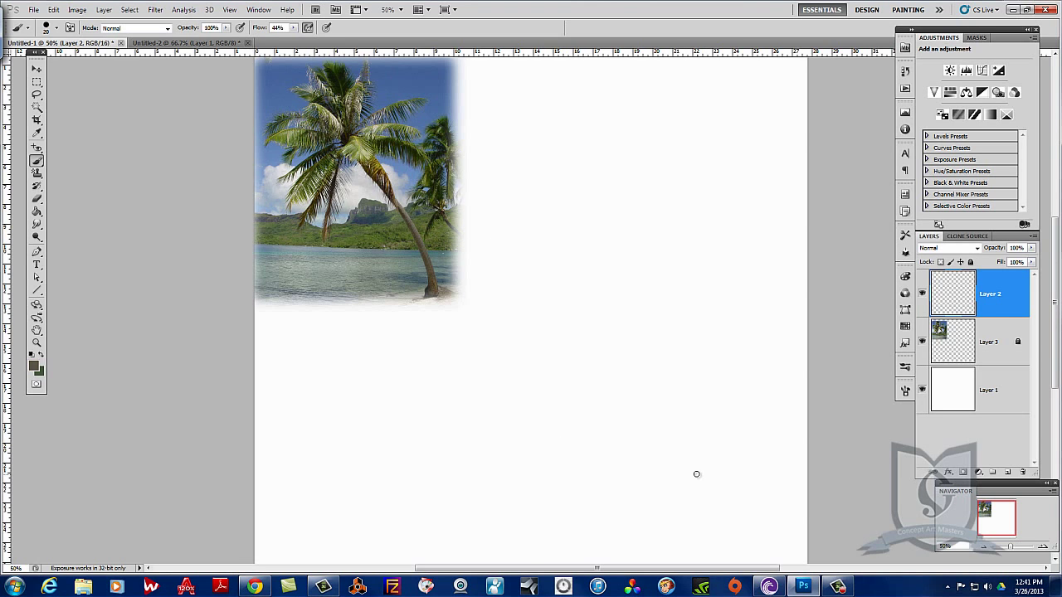
Step: Paint a wavy brown palm trunk on Layer 2, running diagonally up from the canvas's lower right to beside the reference photo
mouse_move(743, 533)
mouse_down()
mouse_move(595, 332)
mouse_move(485, 207)
mouse_up()
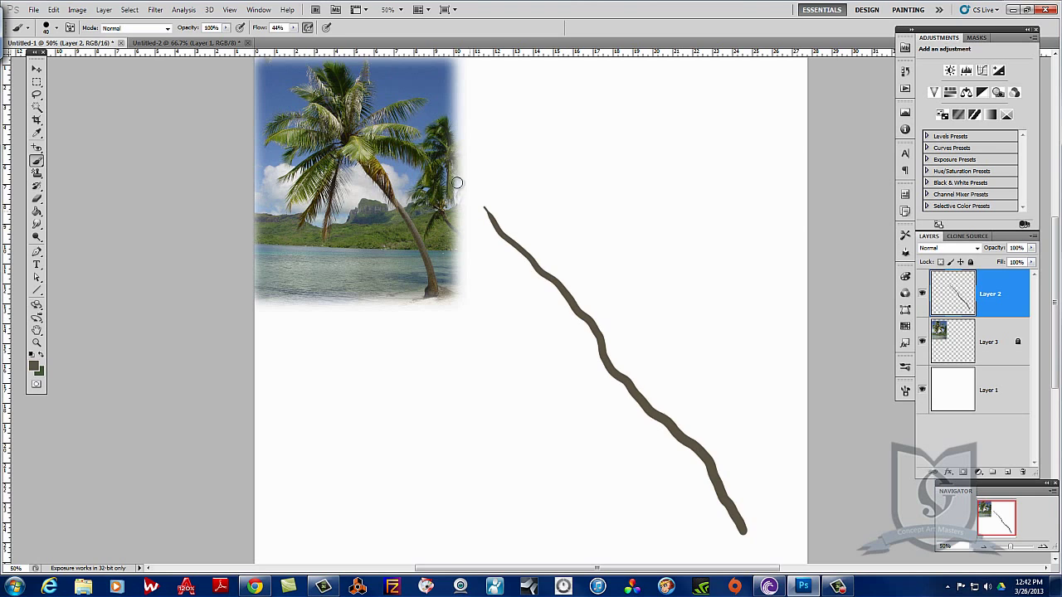
Step: Sample green tones from the palm fronds in the reference photo
key(i)
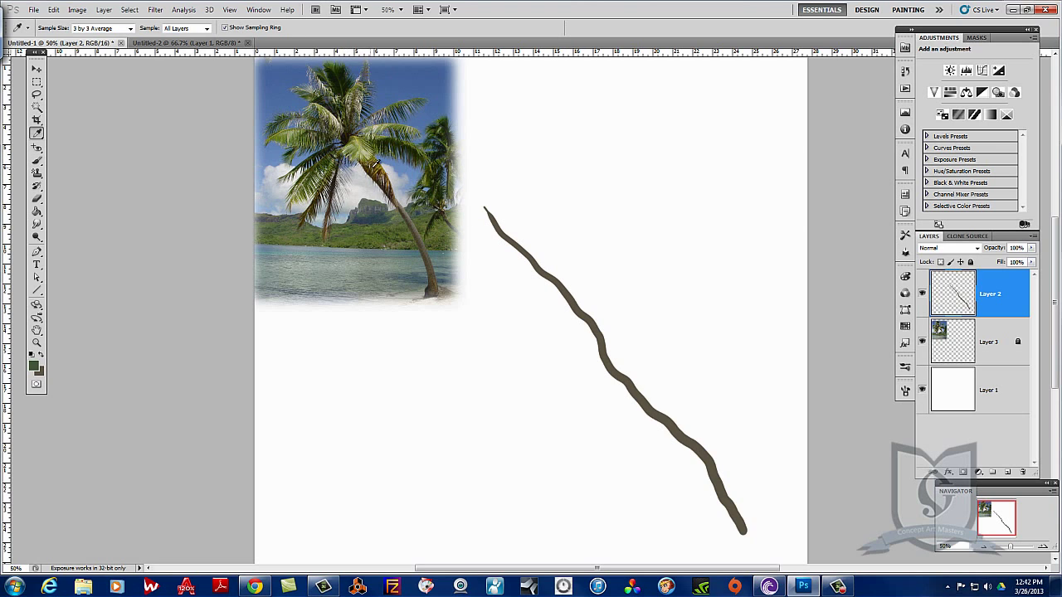
click(377, 164)
click(378, 111)
key(b)
key(i)
key(b)
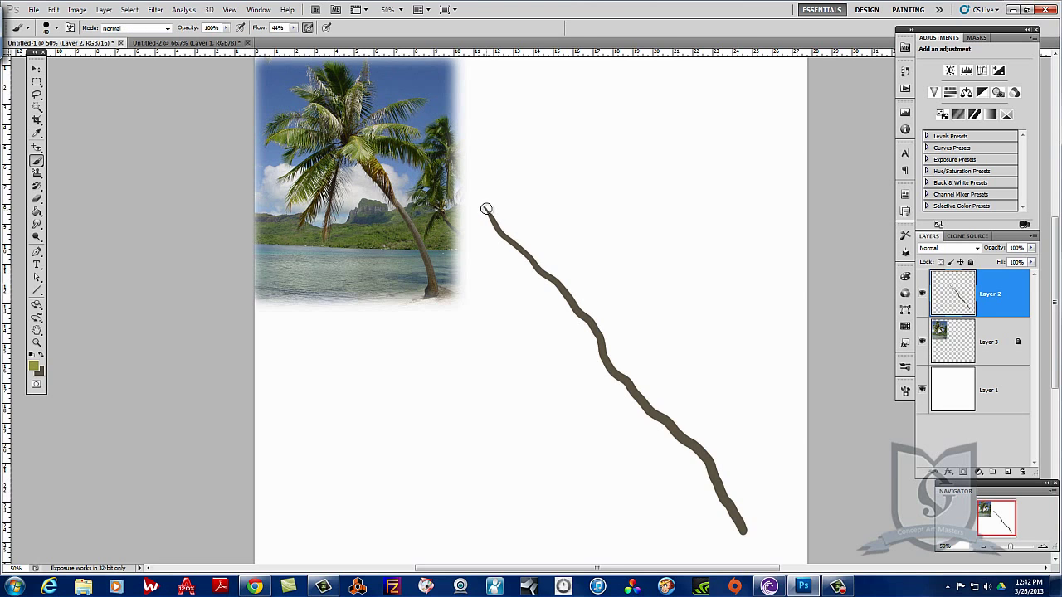
Step: Sample the trunk's brown and paint curved frond stems radiating in all directions from the top of the trunk
key(i)
click(487, 212)
key(b)
mouse_move(486, 213)
mouse_down()
mouse_move(495, 134)
mouse_move(506, 154)
mouse_move(522, 123)
mouse_move(561, 132)
mouse_up()
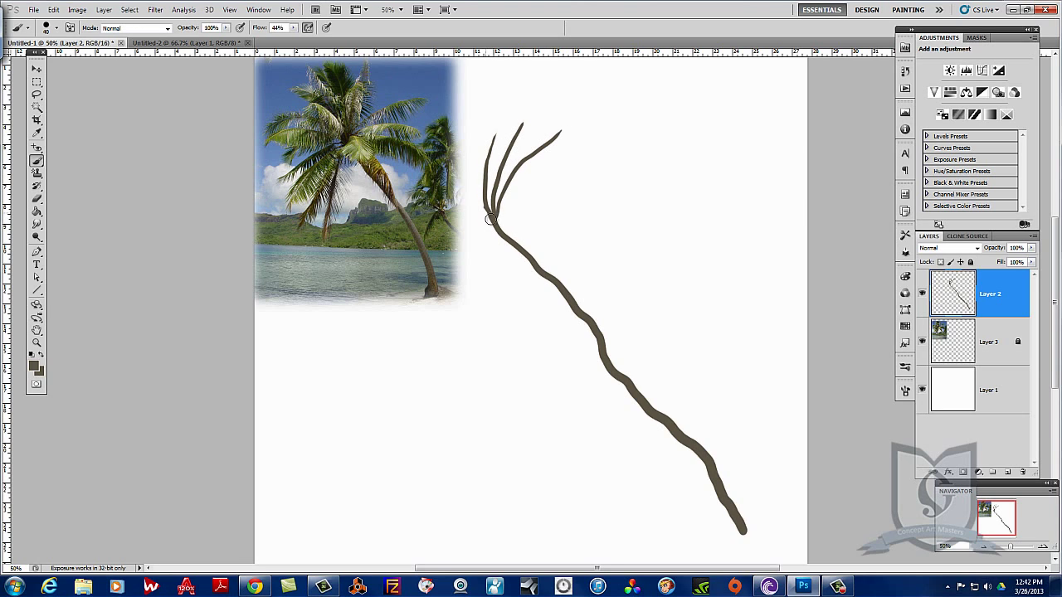
mouse_move(497, 221)
mouse_down()
mouse_move(588, 158)
mouse_move(656, 223)
mouse_up()
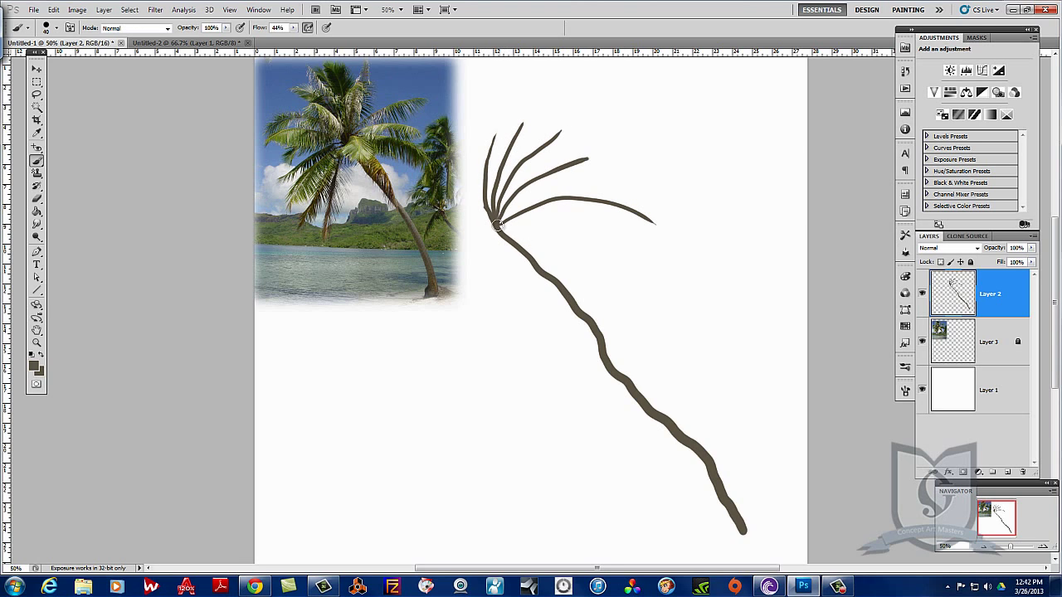
mouse_move(499, 222)
mouse_down()
mouse_move(602, 247)
mouse_move(359, 288)
mouse_up()
drag(497, 222, 292, 273)
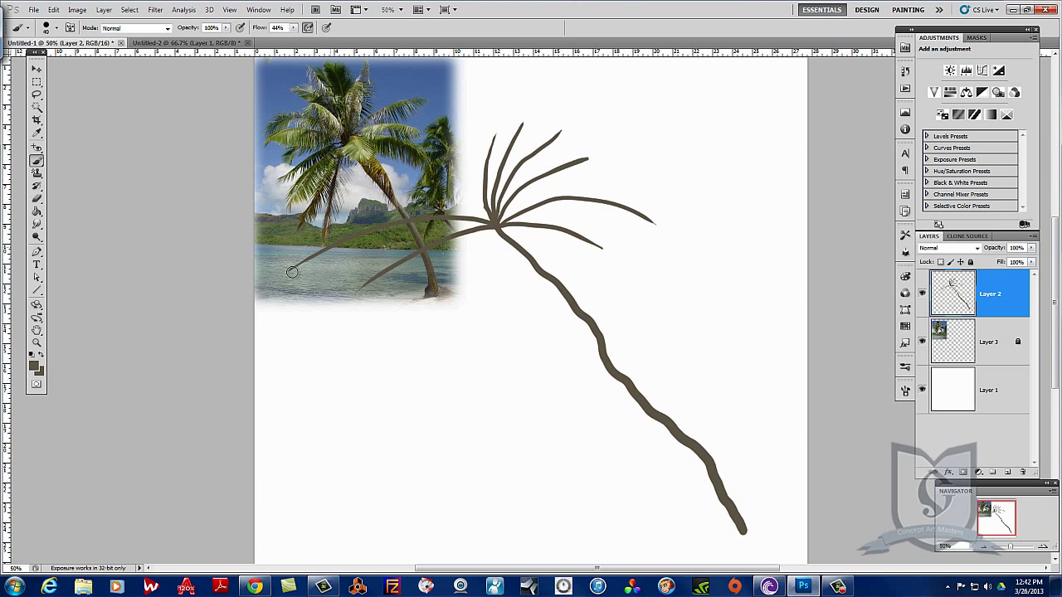
mouse_move(491, 218)
mouse_down()
mouse_move(337, 190)
mouse_move(286, 197)
mouse_move(395, 138)
mouse_move(454, 271)
mouse_move(433, 332)
mouse_move(490, 352)
mouse_move(611, 307)
mouse_up()
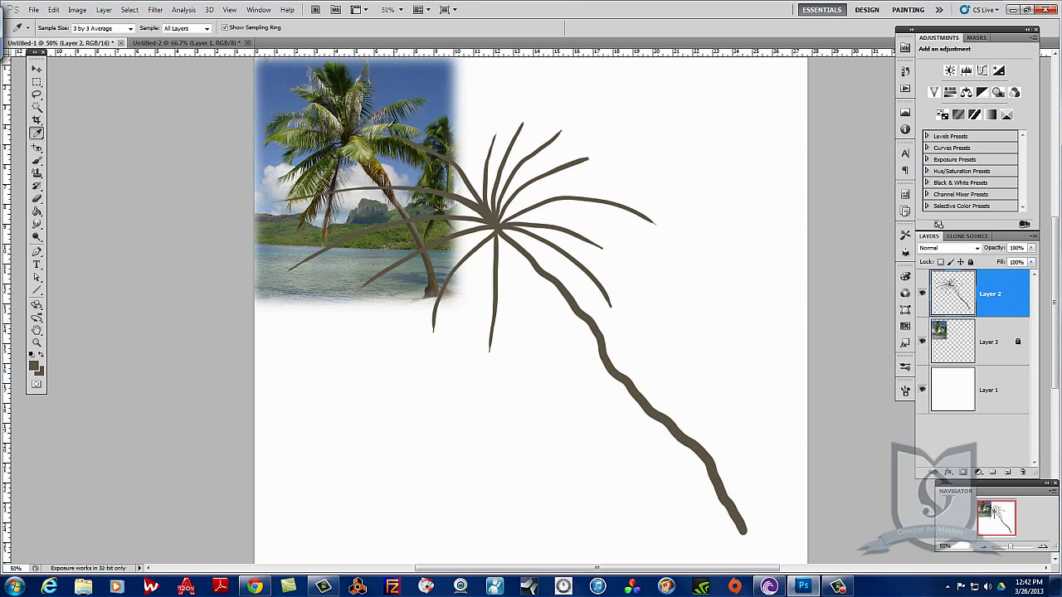
Step: Sample a light green from the reference palm, set the brush flow to 100%, and paint the outer tip of the second upper-right frond
alt+click(380, 128)
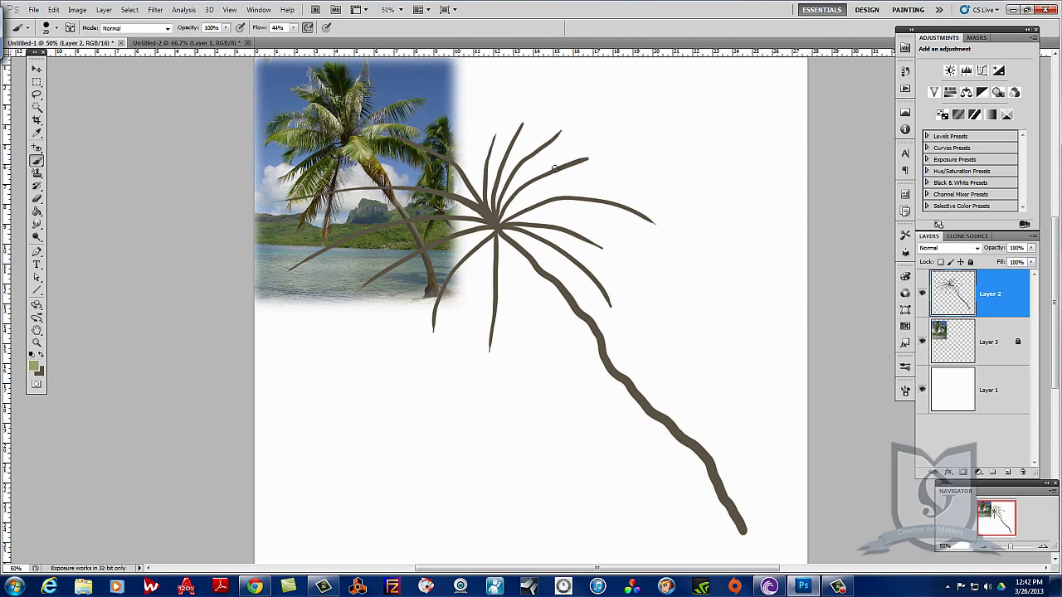
drag(596, 156, 573, 163)
click(71, 29)
click(716, 386)
click(888, 291)
drag(584, 160, 664, 162)
key(shift+0)
mouse_move(600, 156)
mouse_down()
mouse_move(655, 175)
mouse_move(638, 183)
mouse_up()
mouse_move(595, 157)
mouse_down()
mouse_move(621, 183)
mouse_move(601, 177)
mouse_up()
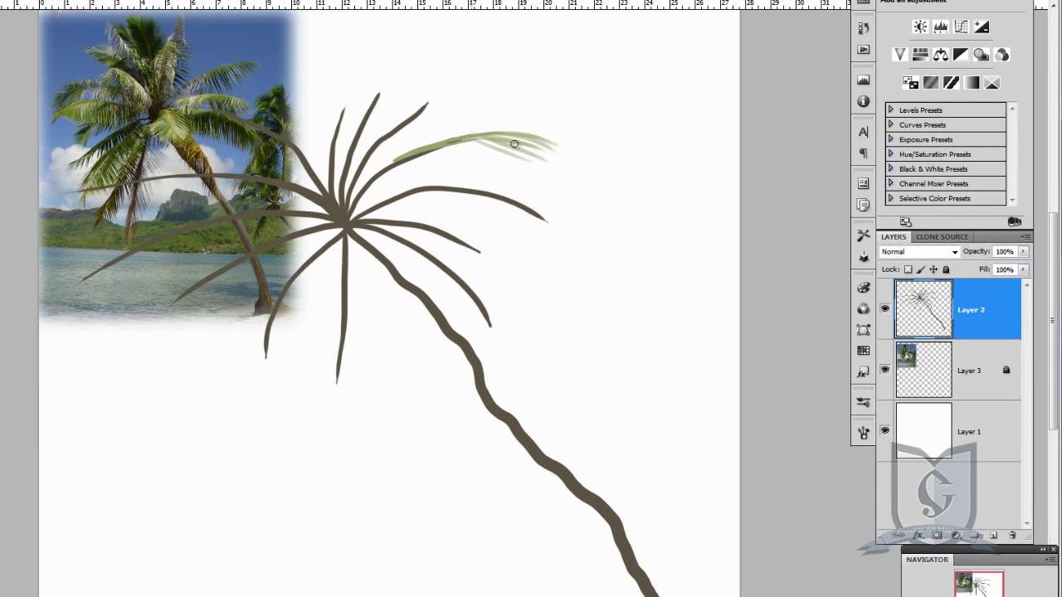
Step: Paint light green leaflets hanging along the underside of that frond, from its tip back toward the stem
drag(359, 121, 357, 153)
mouse_move(355, 123)
mouse_down()
mouse_move(346, 168)
mouse_move(336, 164)
mouse_up()
mouse_move(340, 128)
mouse_down()
mouse_move(326, 165)
mouse_move(307, 158)
mouse_up()
drag(325, 132, 294, 160)
drag(398, 118, 457, 148)
drag(413, 117, 494, 147)
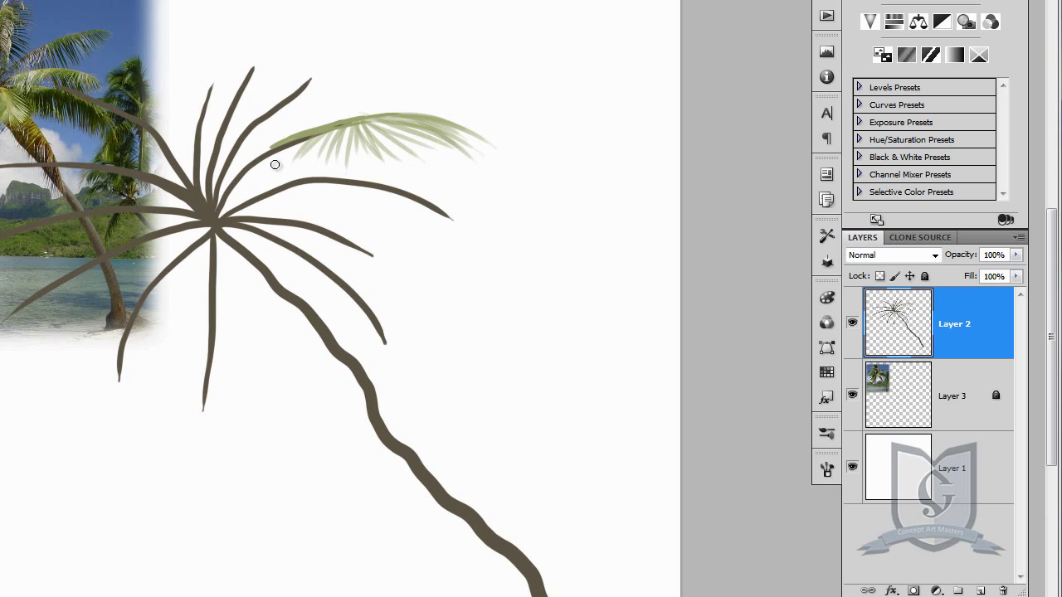
Step: Extend the frond above in light green, adjust the brush settings, and paint denser leaflets on both right-hand fronds
drag(281, 105, 363, 55)
drag(305, 83, 360, 56)
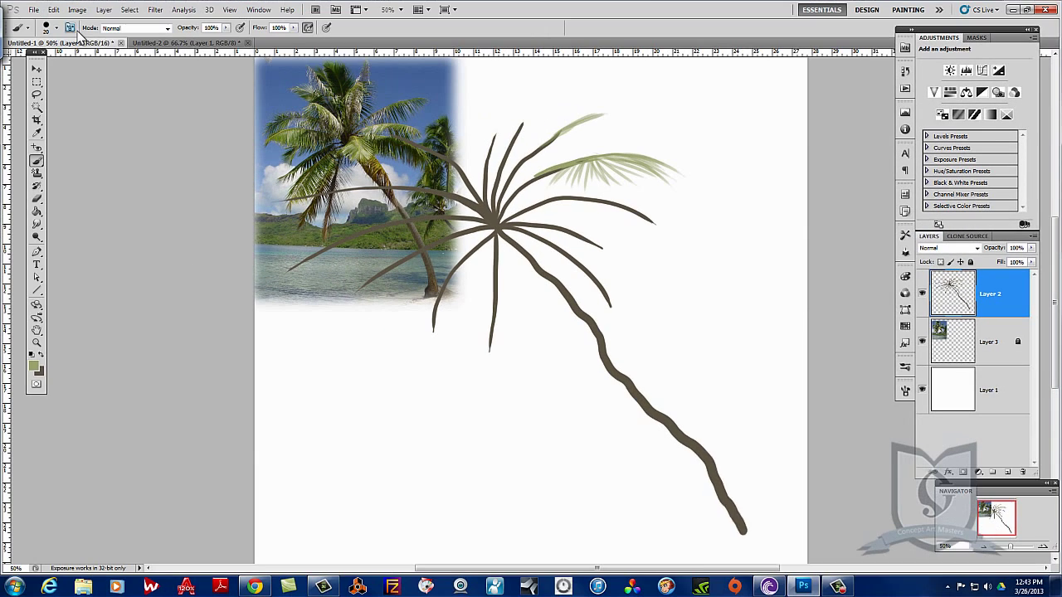
click(71, 29)
click(721, 390)
click(866, 287)
mouse_move(607, 113)
mouse_down()
mouse_move(661, 137)
mouse_move(571, 149)
mouse_up()
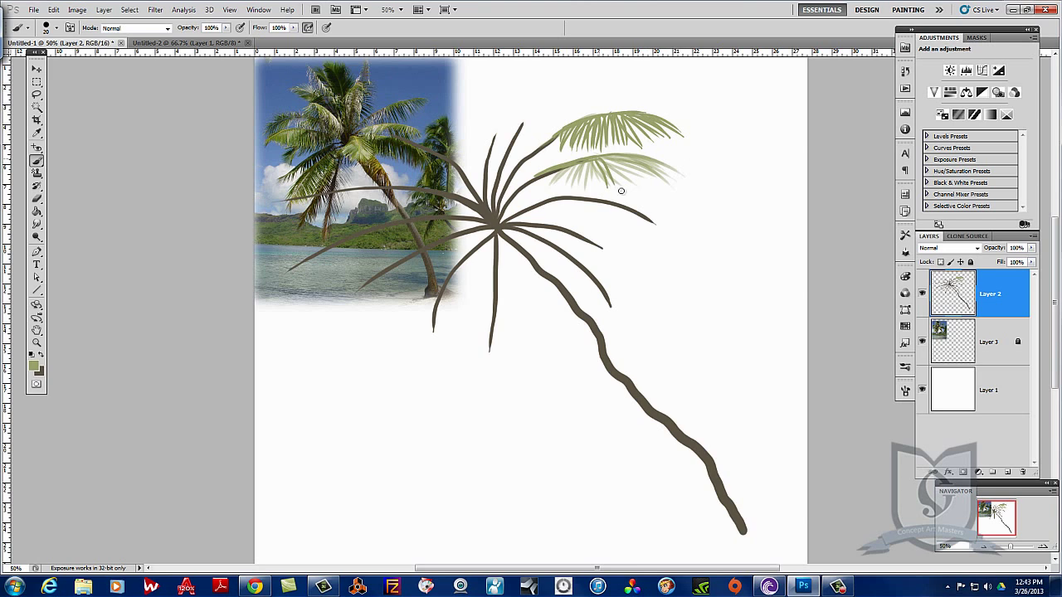
mouse_move(605, 160)
mouse_down()
mouse_move(626, 184)
mouse_move(669, 169)
mouse_up()
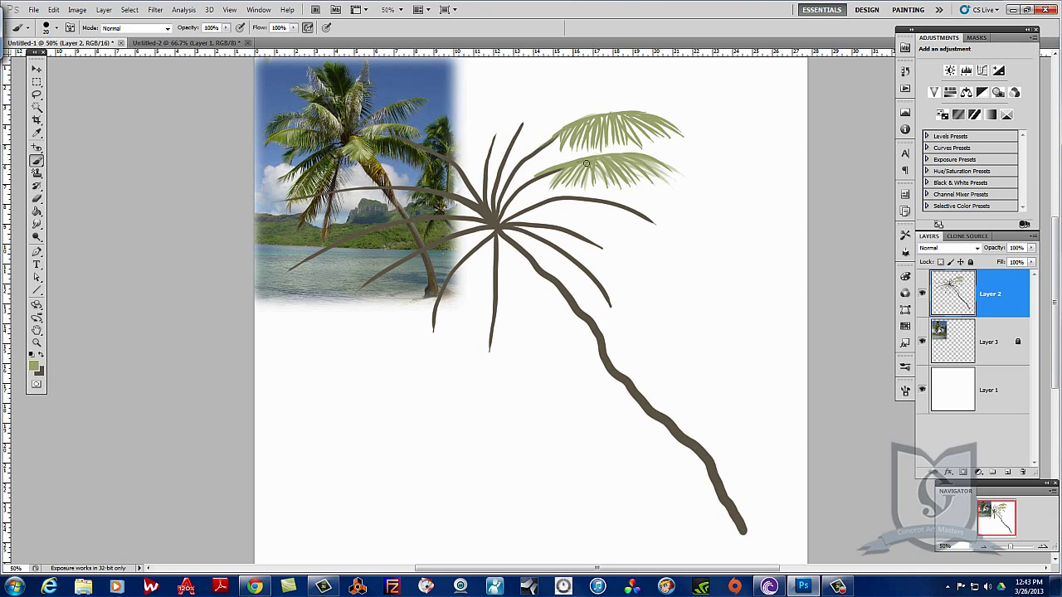
drag(663, 156, 681, 175)
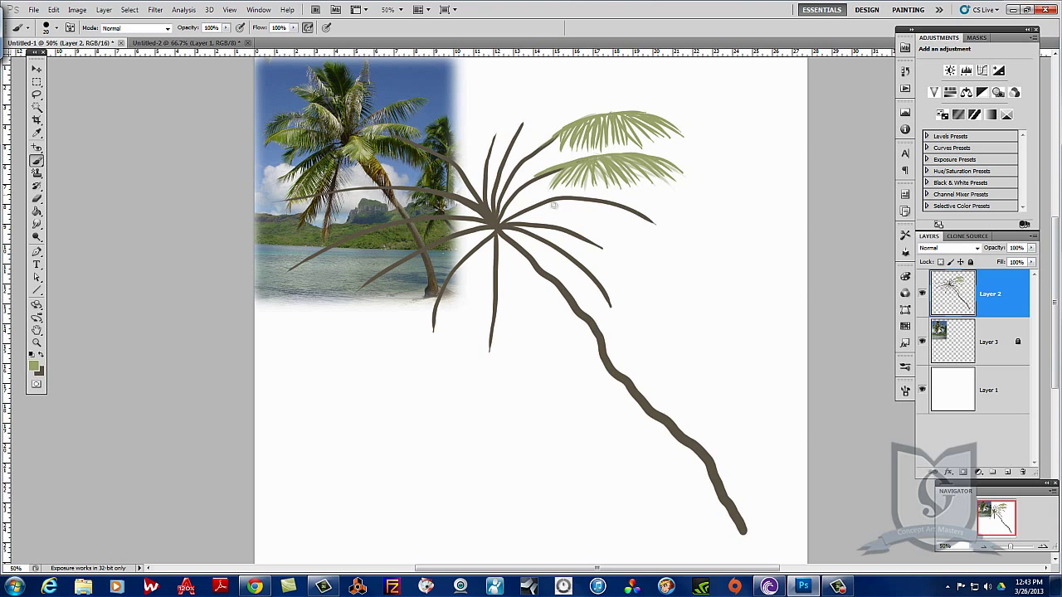
Step: Sample dark green and olive green from the reference photo, and layer shadow leaflets over the lower light green frond
alt+click(404, 137)
mouse_move(605, 159)
mouse_down()
mouse_move(614, 191)
mouse_move(639, 187)
mouse_up()
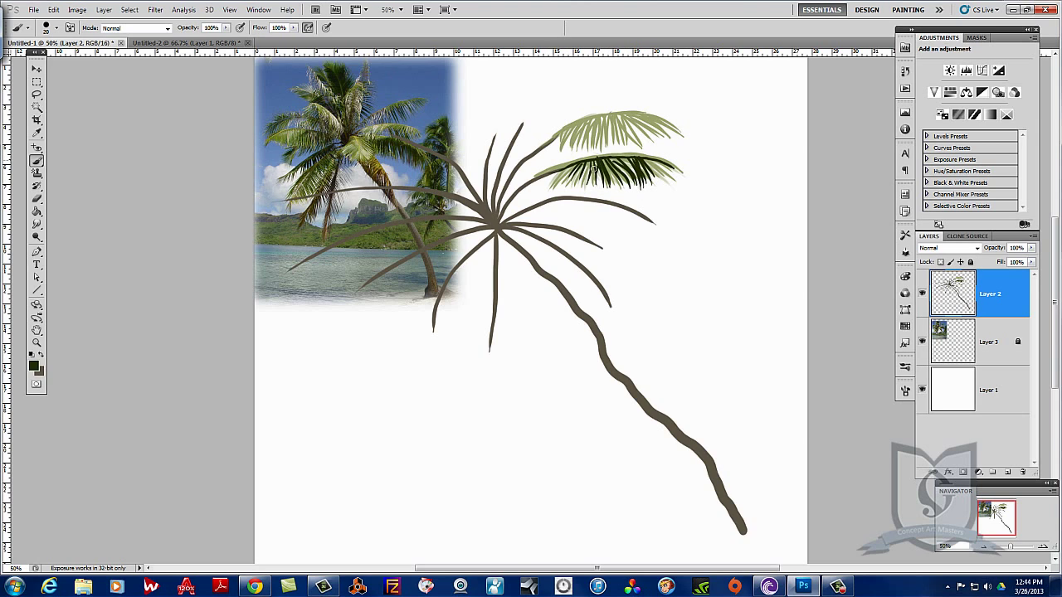
drag(595, 162, 591, 191)
drag(581, 161, 572, 189)
drag(610, 159, 621, 187)
mouse_move(629, 156)
mouse_down()
mouse_move(633, 174)
mouse_move(668, 182)
mouse_up()
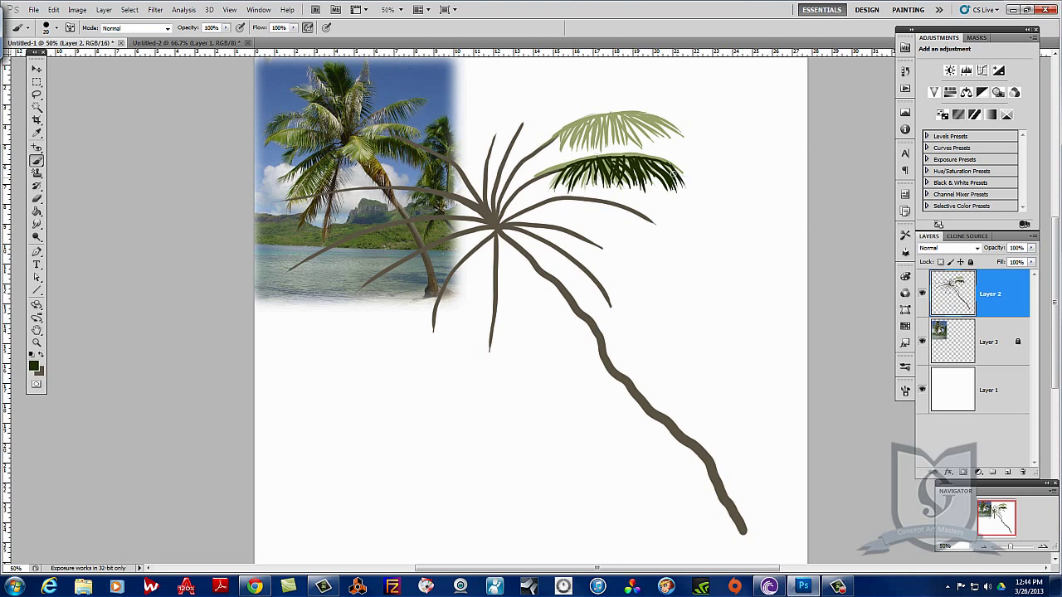
alt+click(394, 132)
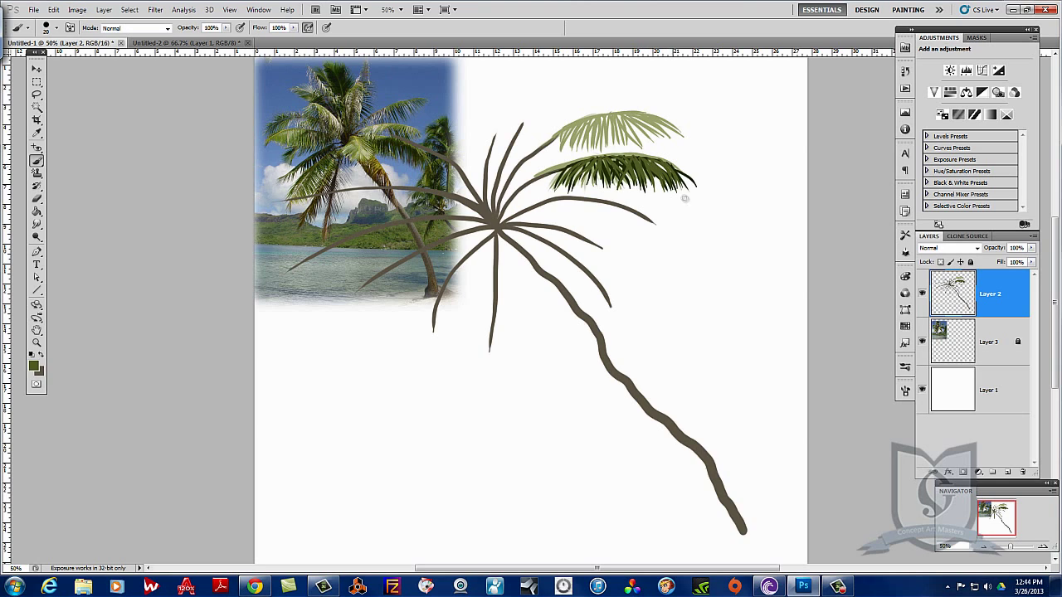
Step: Pick a yellow-green, adjust the brush settings, and paint highlight leaflets over the dark frond, continuing strokes down its stem to the crown
key(i)
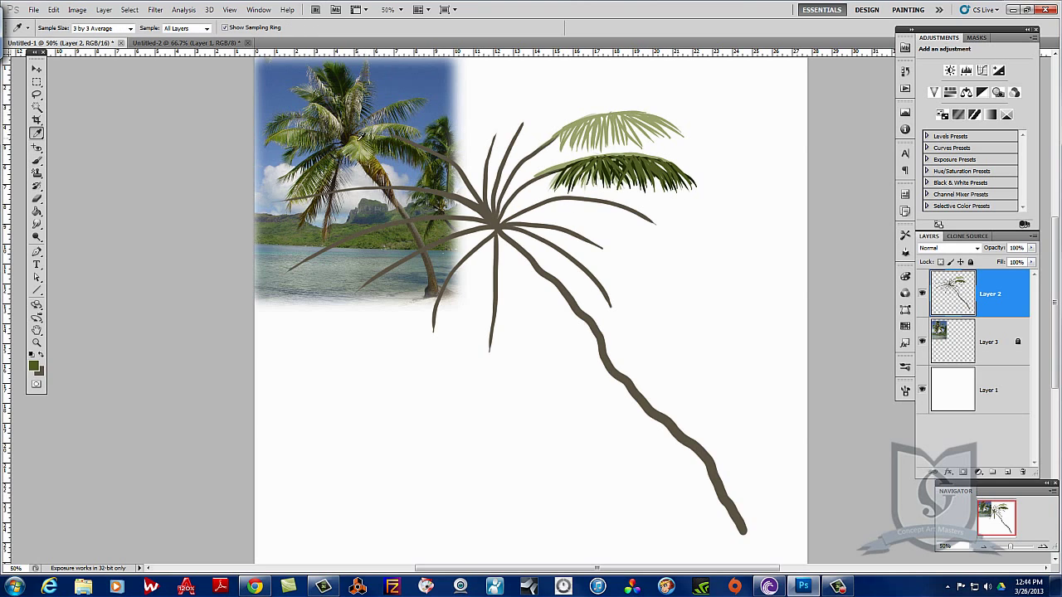
key(b)
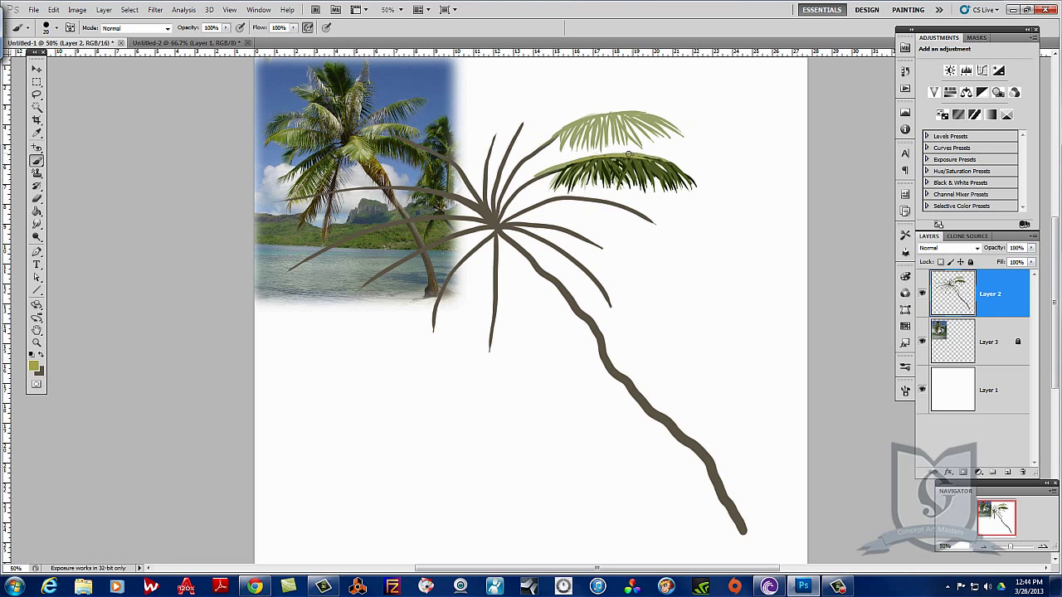
click(71, 28)
click(713, 386)
click(879, 291)
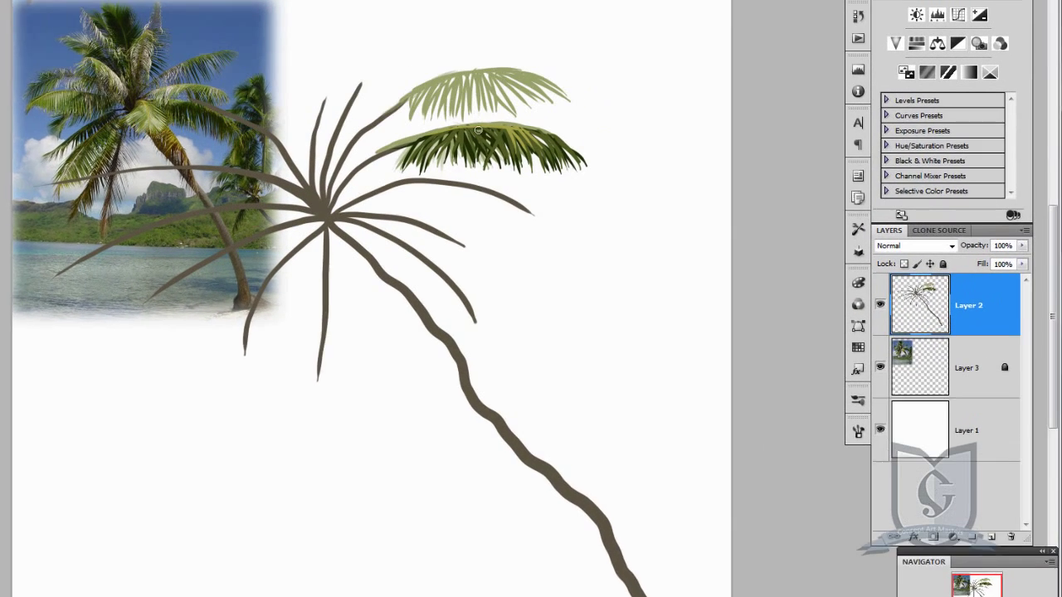
mouse_move(479, 129)
mouse_down()
mouse_move(479, 153)
mouse_move(511, 151)
mouse_up()
drag(441, 117, 460, 141)
mouse_move(388, 114)
mouse_down()
mouse_move(363, 139)
mouse_move(378, 134)
mouse_move(348, 142)
mouse_up()
drag(355, 114, 317, 149)
drag(453, 125, 477, 132)
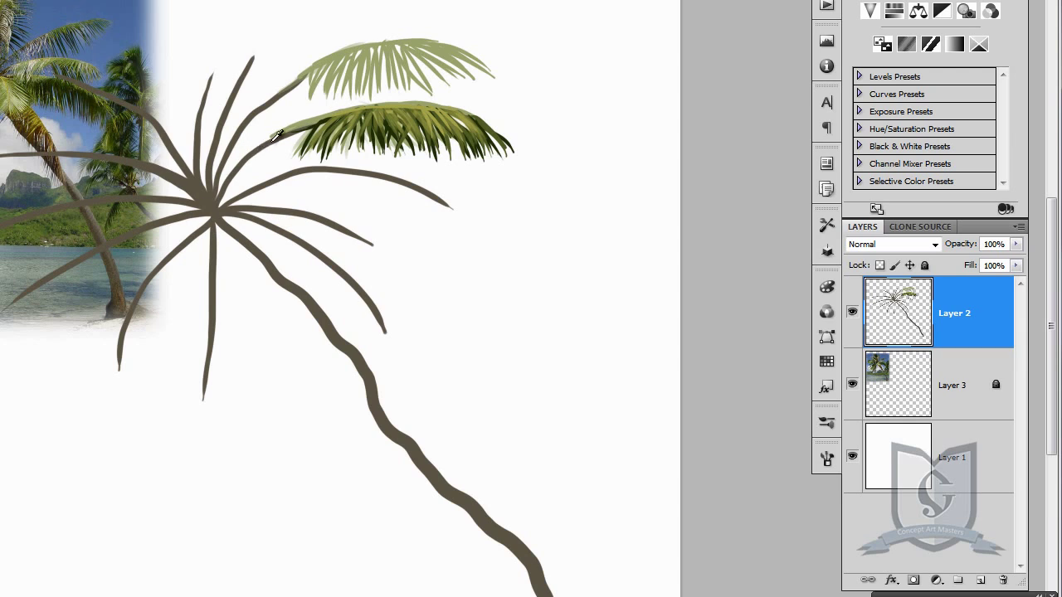
mouse_move(292, 128)
mouse_down()
mouse_move(270, 138)
mouse_move(214, 213)
mouse_up()
mouse_move(241, 169)
mouse_down()
mouse_move(218, 212)
mouse_move(222, 193)
mouse_up()
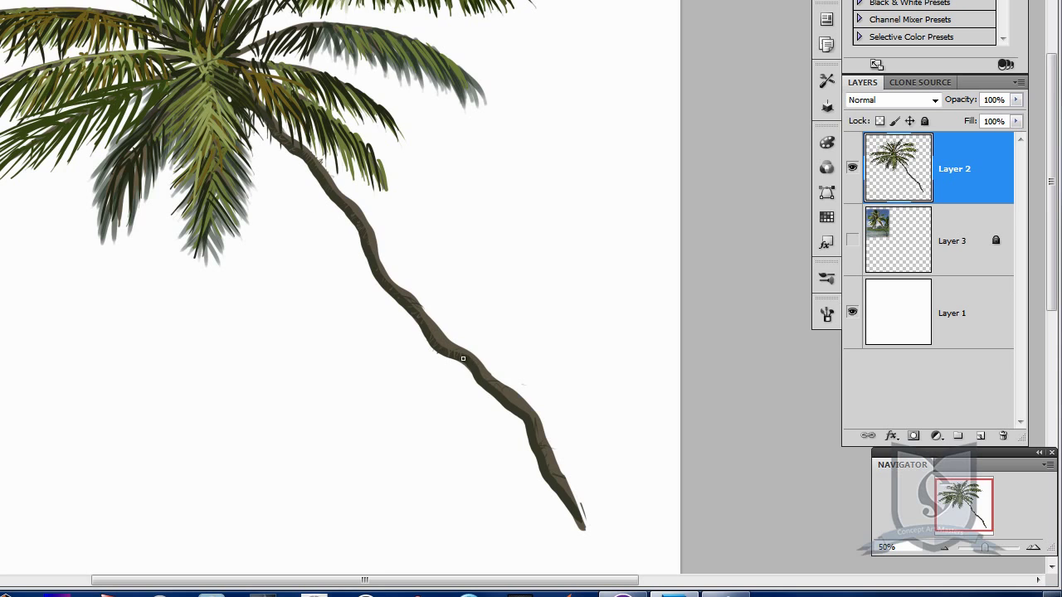
Step: Paint bark rings and shading along the trunk with a small brush, sampling brown tones from the trunk itself
mouse_move(482, 376)
mouse_down()
mouse_move(529, 411)
mouse_move(543, 460)
mouse_up()
alt+click(445, 347)
drag(442, 343, 433, 351)
mouse_move(353, 205)
mouse_down()
mouse_move(324, 181)
mouse_move(383, 261)
mouse_move(365, 258)
mouse_move(404, 288)
mouse_up()
mouse_move(507, 391)
mouse_down()
mouse_move(529, 408)
mouse_move(481, 375)
mouse_up()
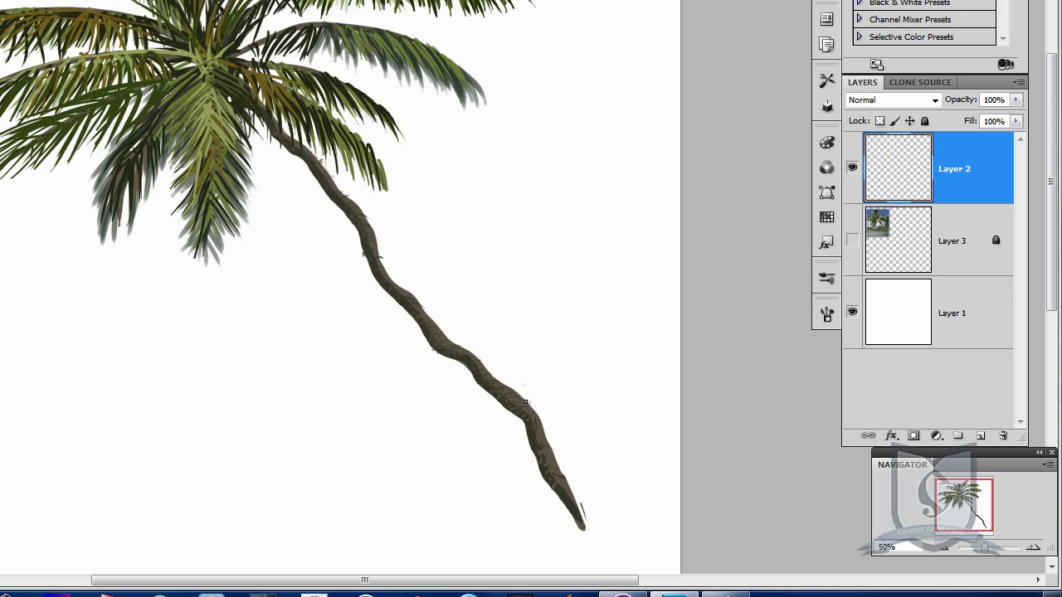
mouse_move(535, 420)
mouse_down()
mouse_move(519, 427)
mouse_move(546, 443)
mouse_move(566, 484)
mouse_up()
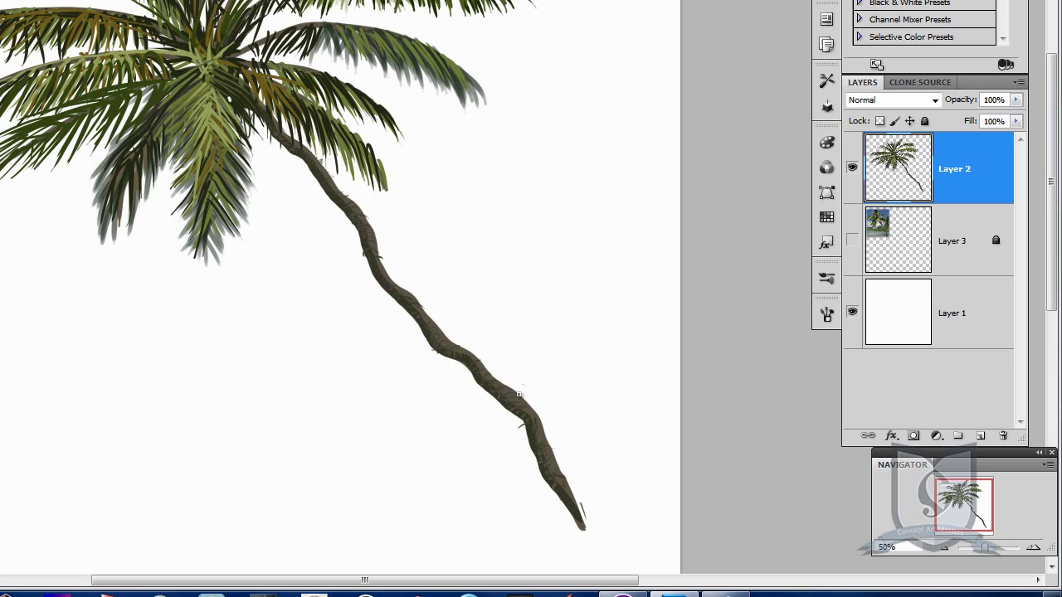
drag(521, 395, 507, 407)
alt+click(467, 359)
drag(449, 340, 431, 322)
drag(515, 409, 530, 439)
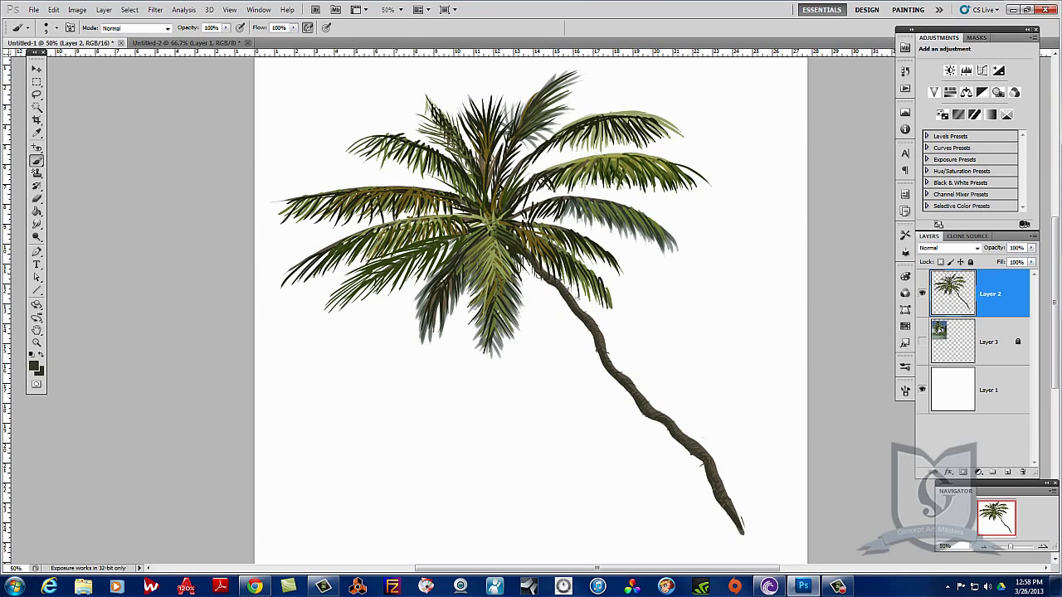
Step: Switch to the Eraser tool on Layer 2
key(e)
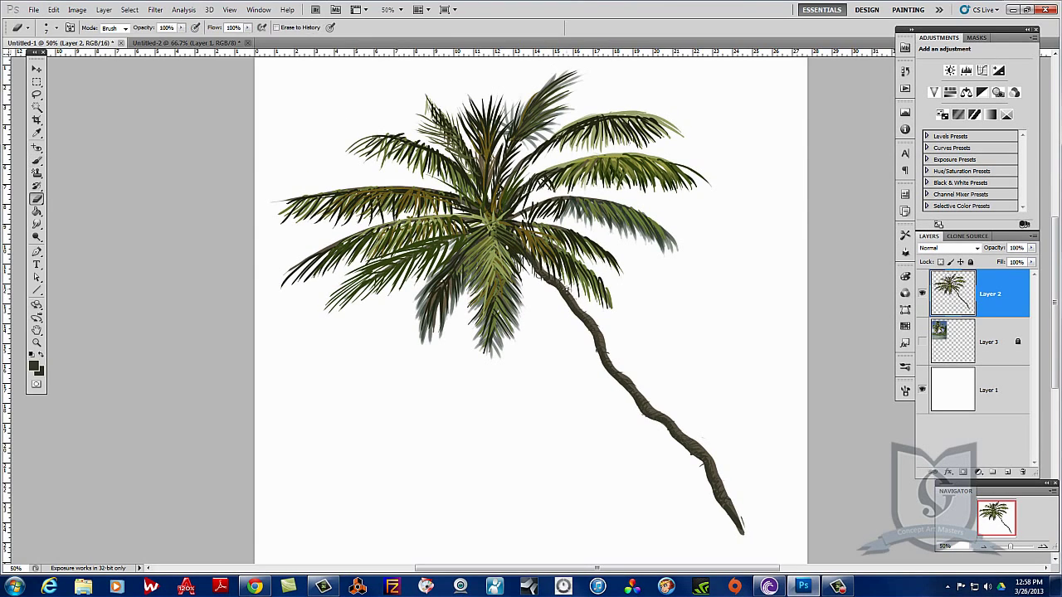